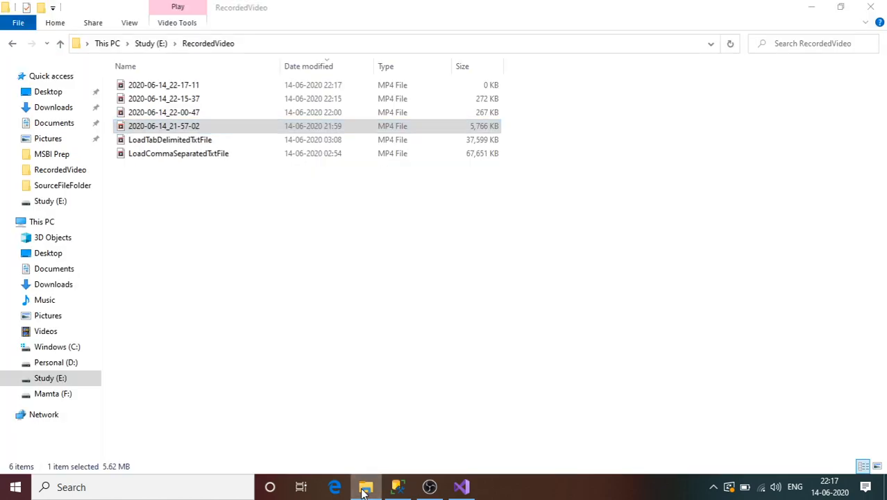
- Open the EmpData_PipeDelimited text file from MSBI Prep > SourceFileFolder on the Study (E:) drive and review its header and data rows
{"action": "left_click", "coordinate": [365, 489]}
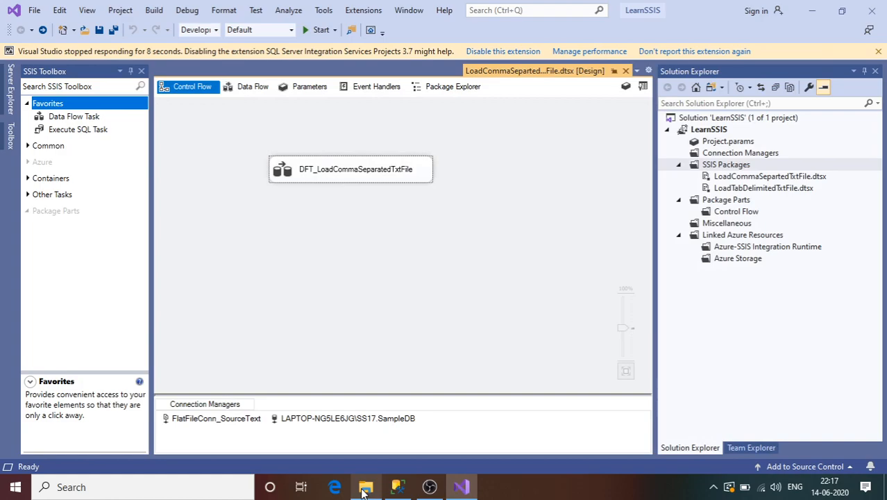
{"action": "left_click", "coordinate": [364, 489]}
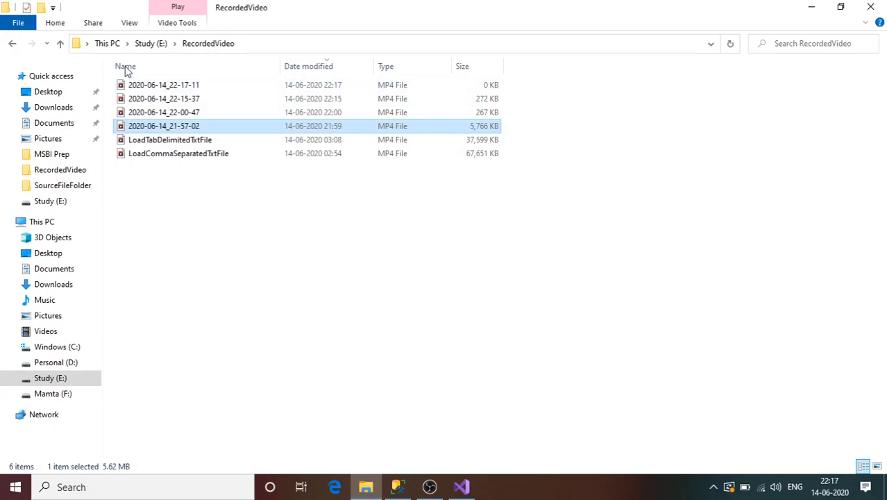
{"action": "left_click", "coordinate": [113, 47]}
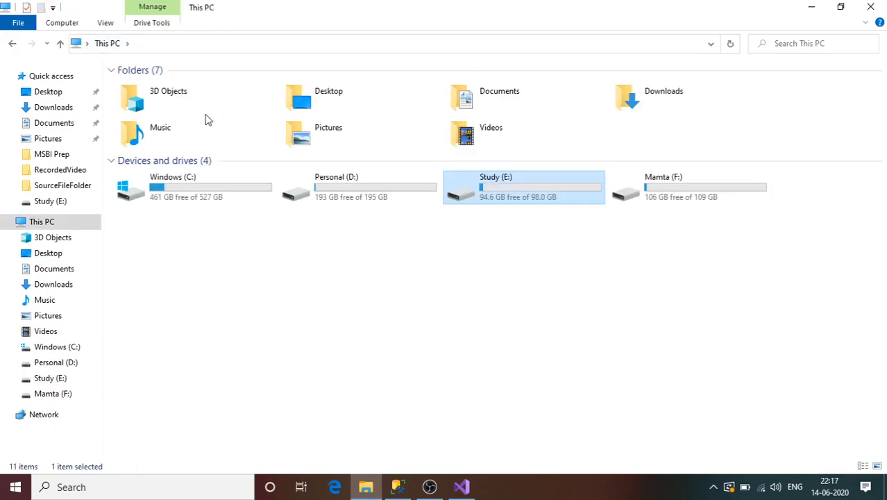
{"action": "double_click", "coordinate": [524, 199]}
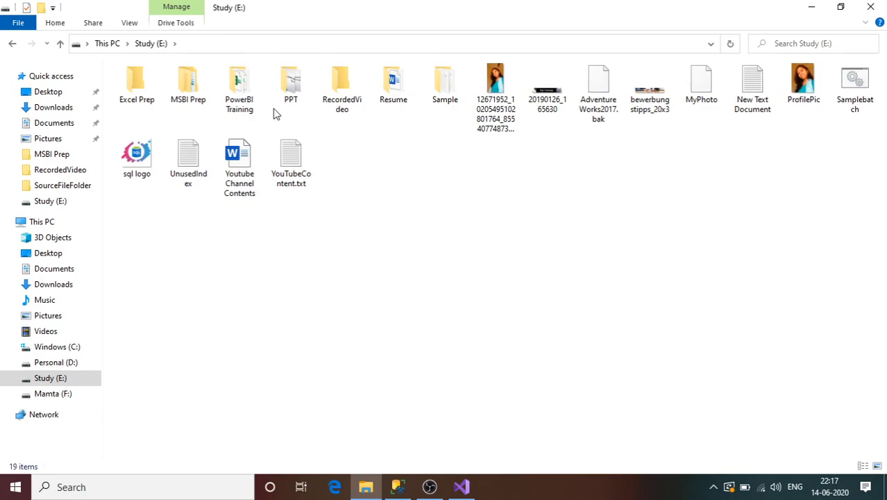
{"action": "double_click", "coordinate": [193, 89]}
{"action": "double_click", "coordinate": [147, 101]}
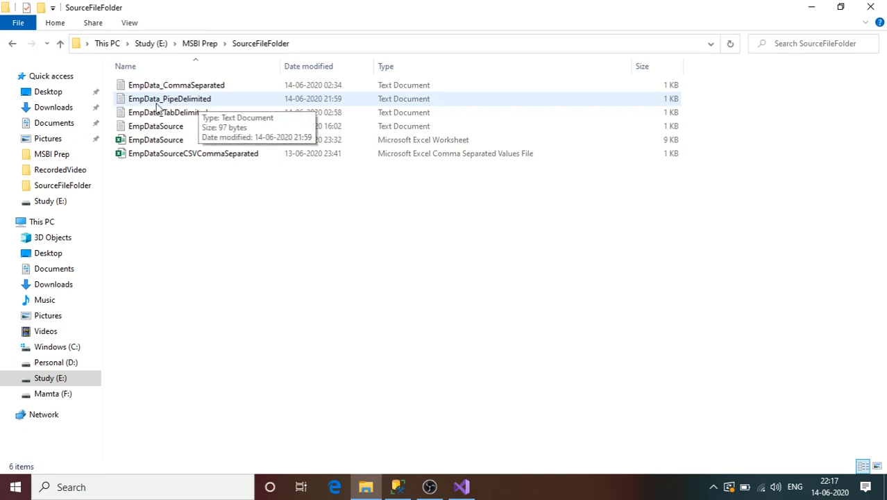
{"action": "double_click", "coordinate": [158, 105]}
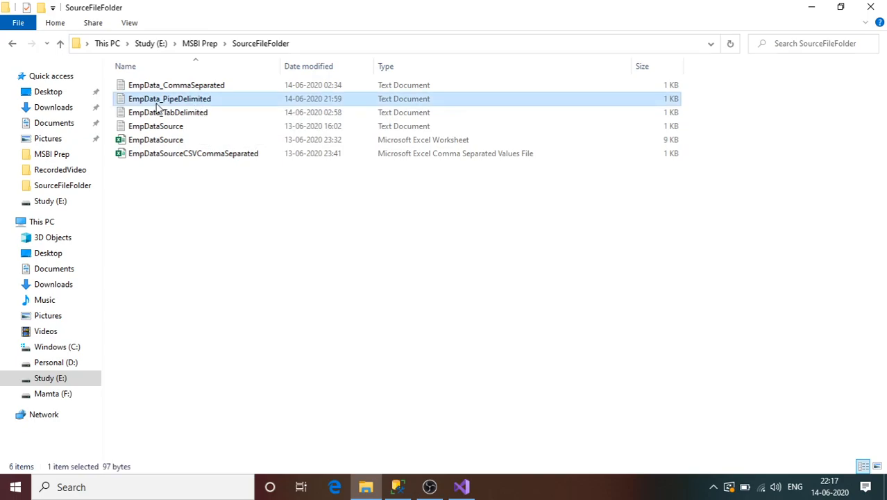
{"action": "left_click", "coordinate": [490, 264]}
{"action": "left_click_drag", "start_coordinate": [490, 264], "coordinate": [344, 210]}
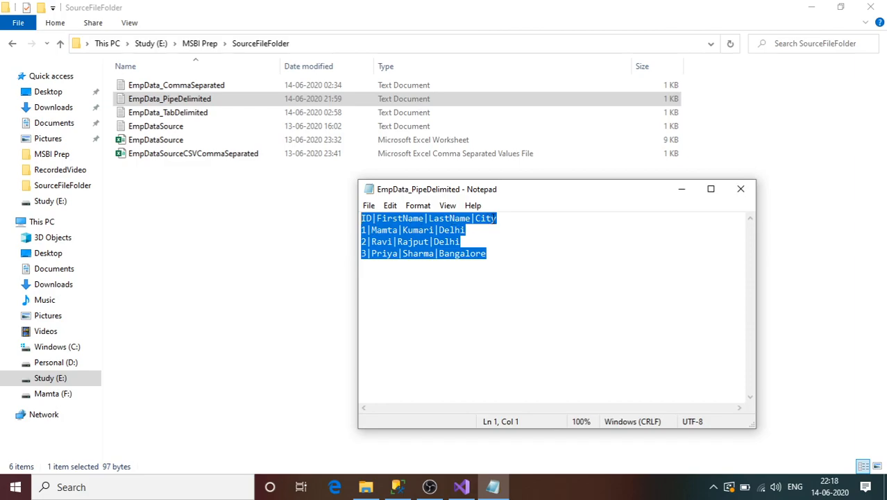
{"action": "left_click", "coordinate": [490, 219]}
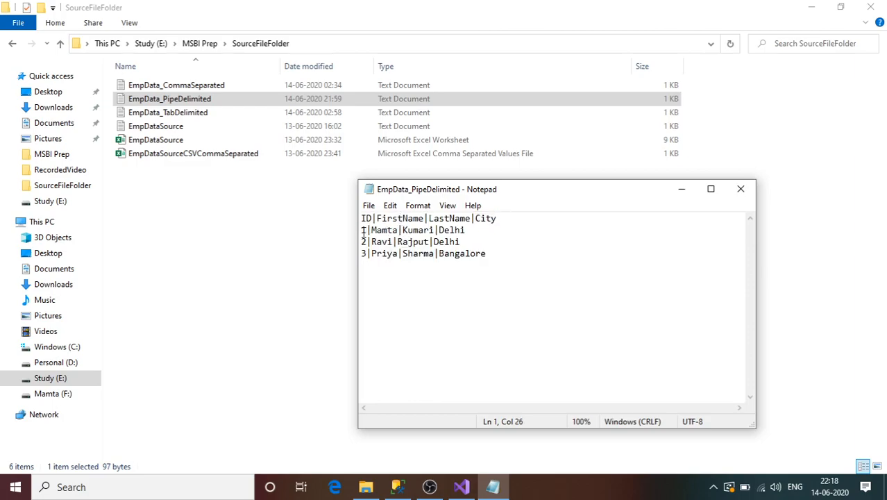
{"action": "left_click_drag", "start_coordinate": [362, 231], "coordinate": [487, 257]}
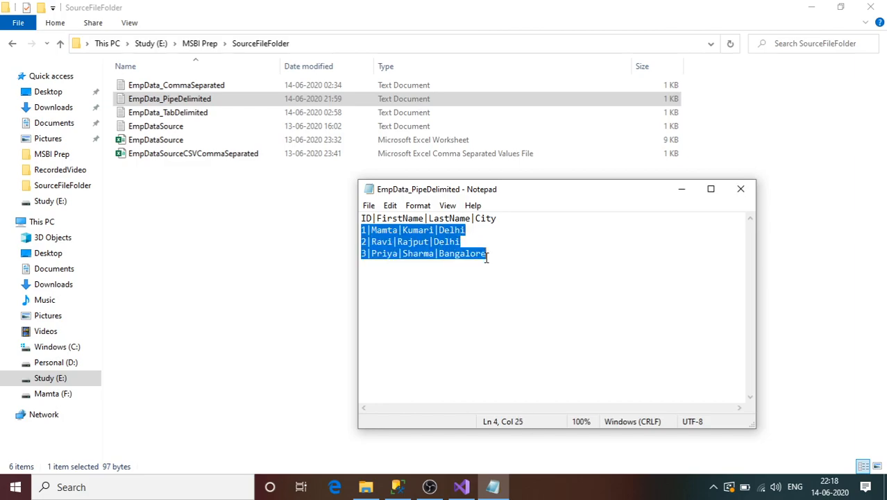
{"action": "left_click", "coordinate": [372, 231]}
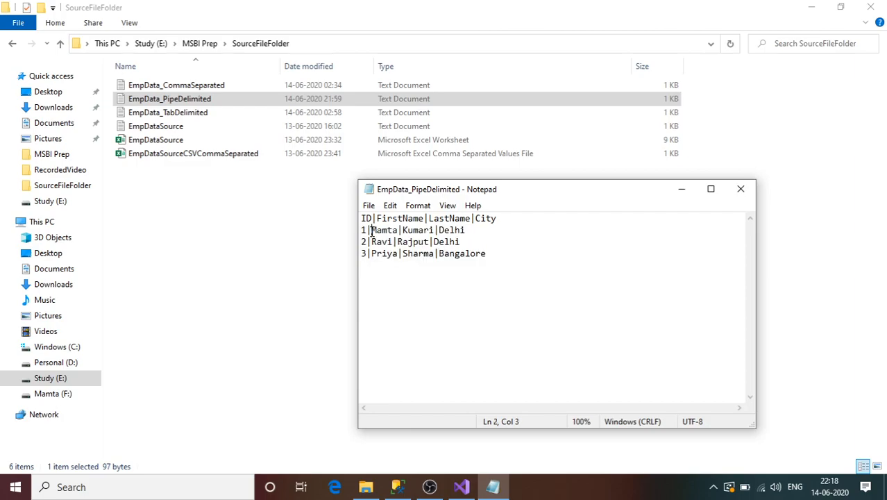
- Add a pipe-delimited record with ID 4, a first name, a last name and the city Channai, then save and close the file
{"action": "left_click", "coordinate": [486, 254]}
{"action": "key", "text": "Return"}
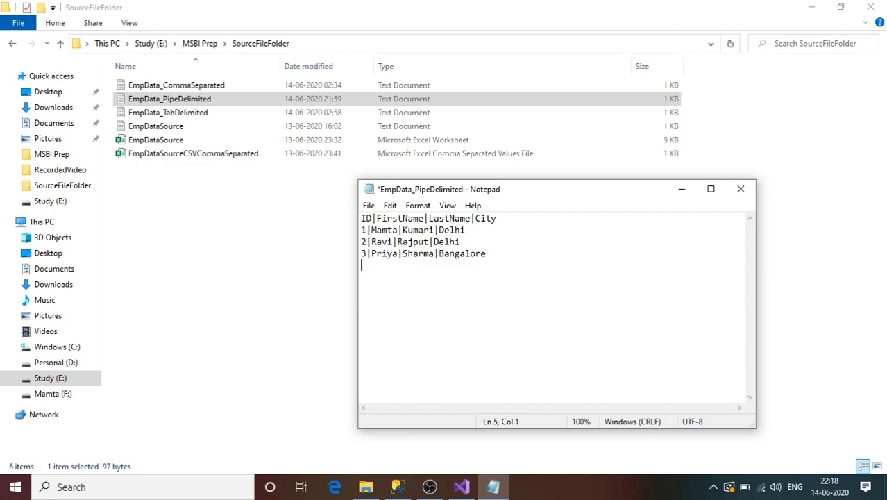
{"action": "type", "text": "4|"}
{"action": "type", "text": "Riya|Sharma|"}
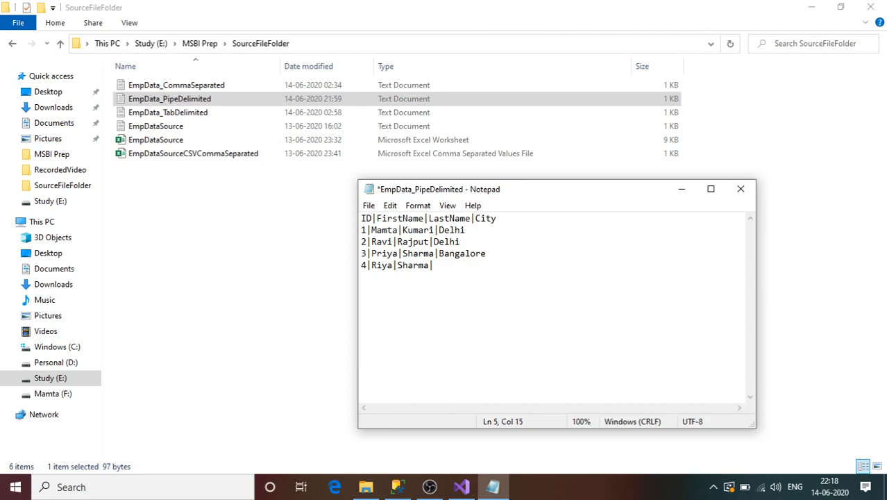
{"action": "type", "text": "Channai"}
{"action": "key", "text": "ctrl+s"}
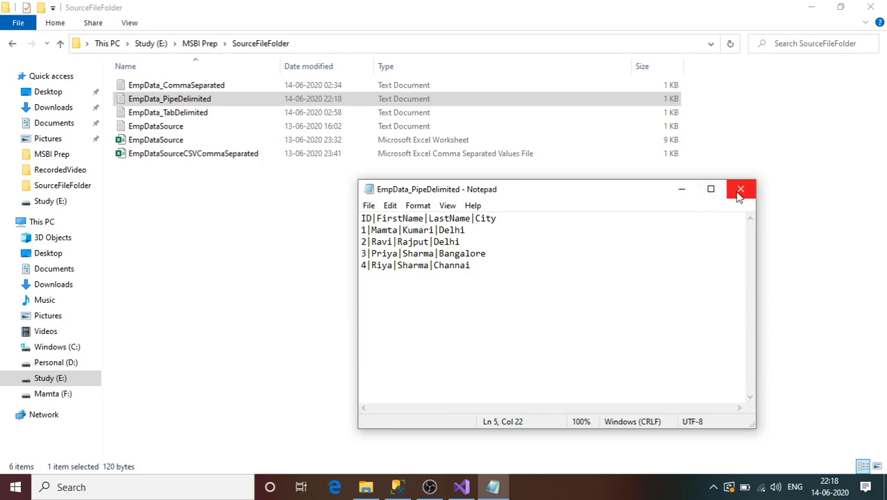
{"action": "left_click", "coordinate": [741, 194]}
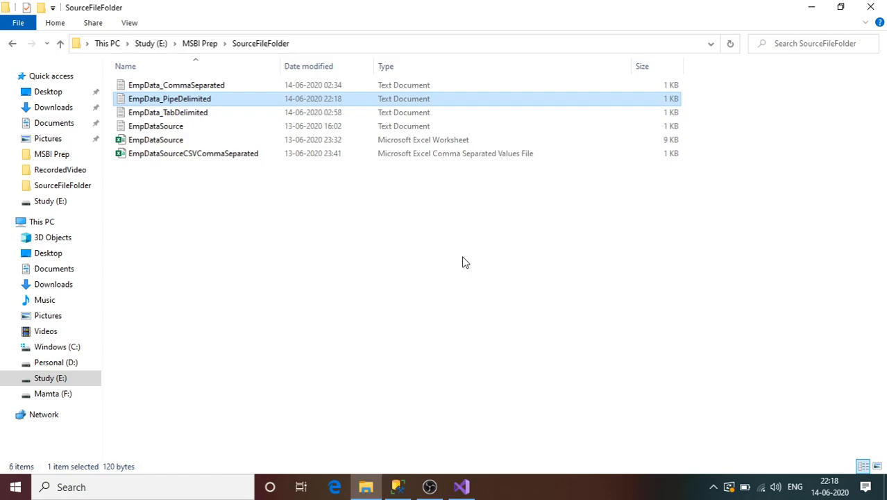
- Switch to SQL Server Management Studio and examine the CREATE TABLE script for EMPDATA and the dbo.EMPDATA table in SampleDB
{"action": "left_click", "coordinate": [399, 488]}
{"action": "left_click", "coordinate": [467, 165]}
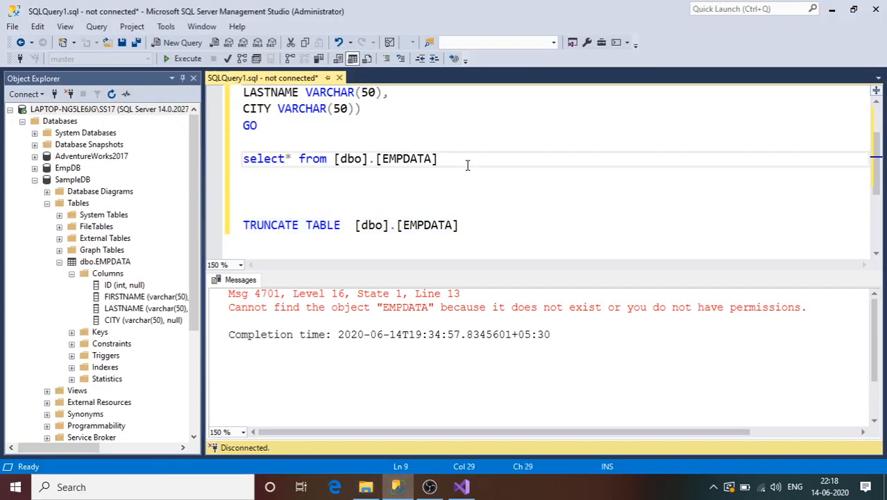
{"action": "scroll", "coordinate": [880, 116], "scroll_direction": "up", "scroll_amount": 1}
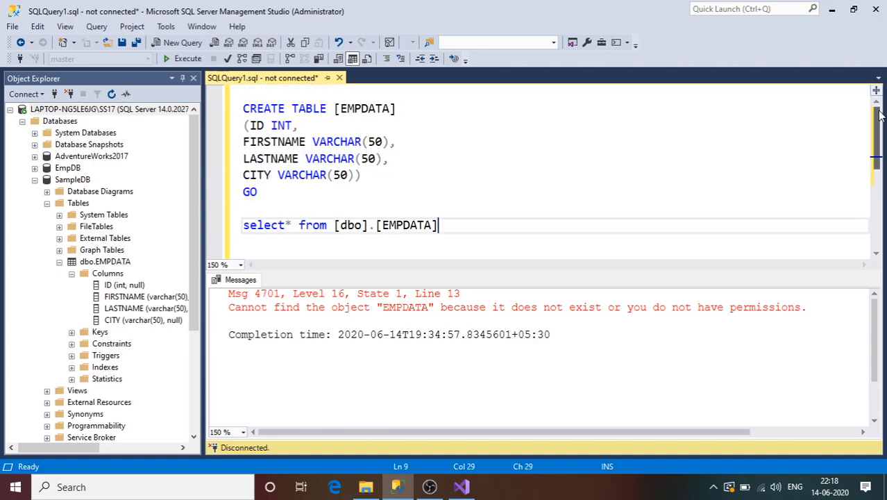
{"action": "double_click", "coordinate": [373, 109]}
{"action": "triple_click", "coordinate": [373, 108]}
{"action": "left_click", "coordinate": [264, 127]}
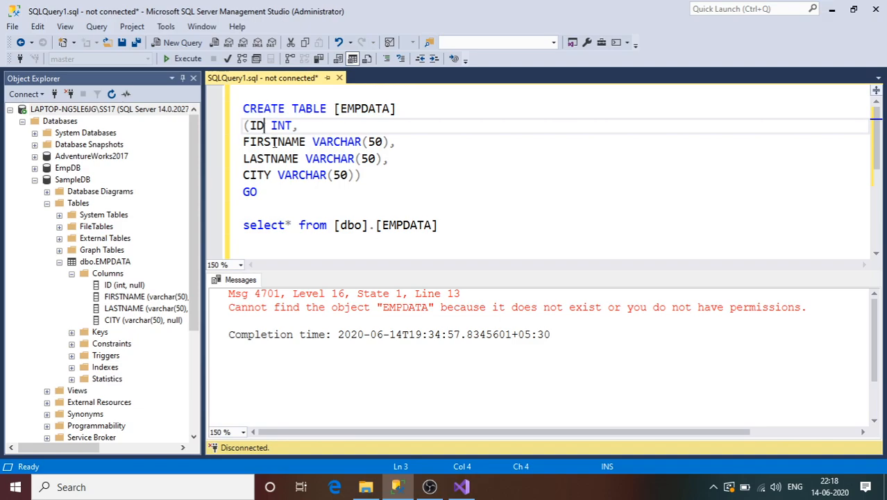
{"action": "double_click", "coordinate": [266, 193]}
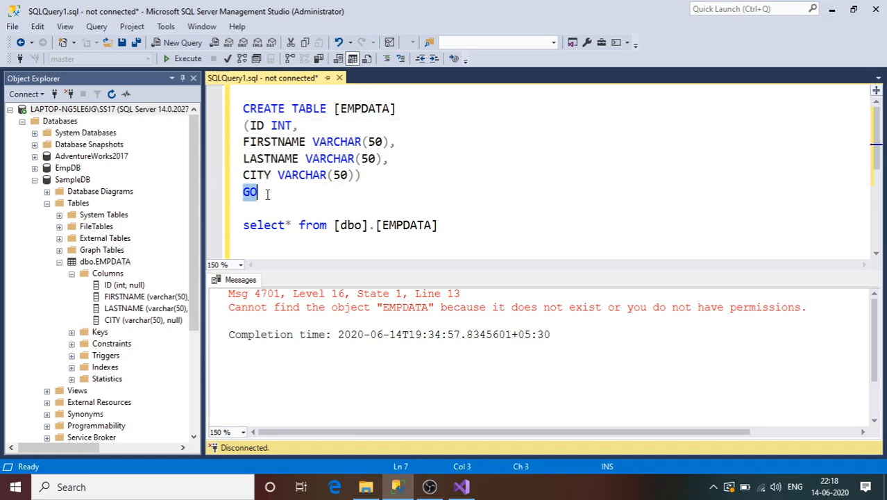
{"action": "left_click", "coordinate": [284, 197]}
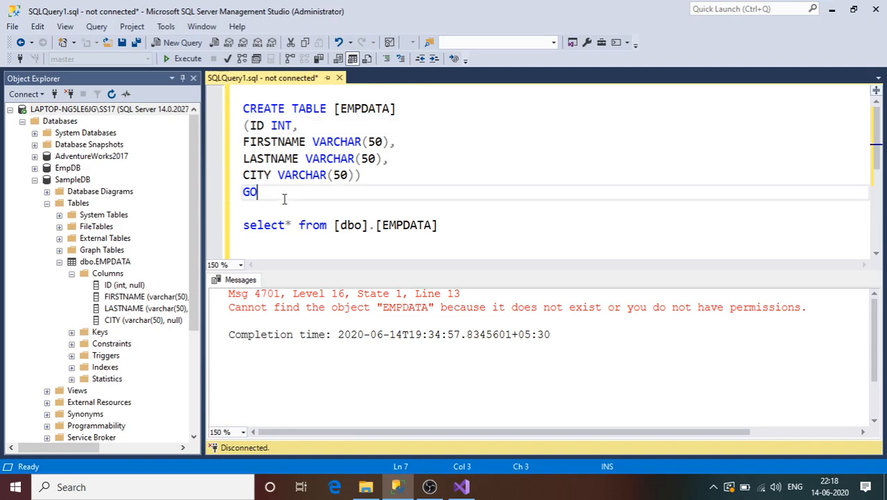
{"action": "left_click", "coordinate": [106, 264]}
{"action": "left_click", "coordinate": [456, 233]}
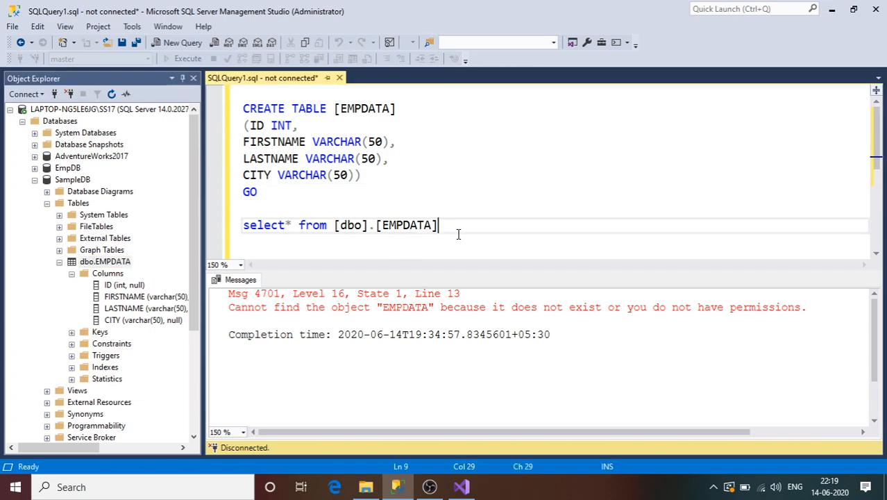
- Run the select query on dbo.EMPDATA, connecting to the SS17 database engine with Windows Authentication
{"action": "left_click_drag", "start_coordinate": [439, 226], "coordinate": [242, 227]}
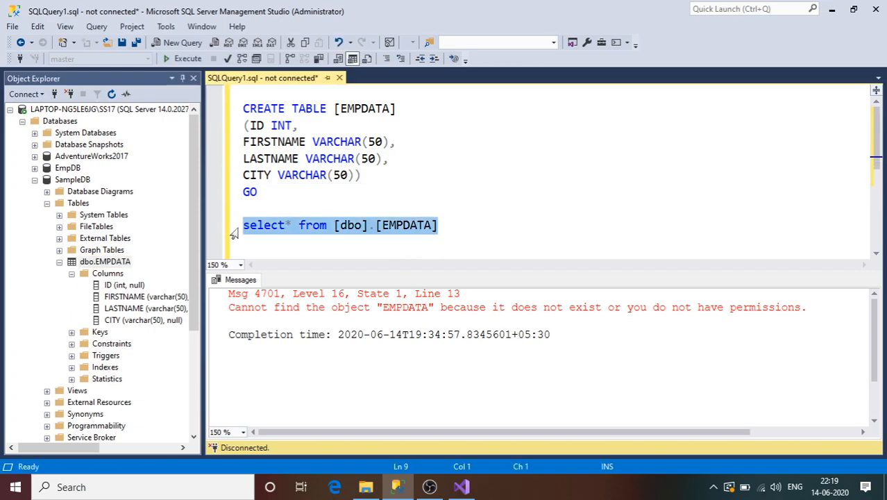
{"action": "left_click", "coordinate": [183, 62]}
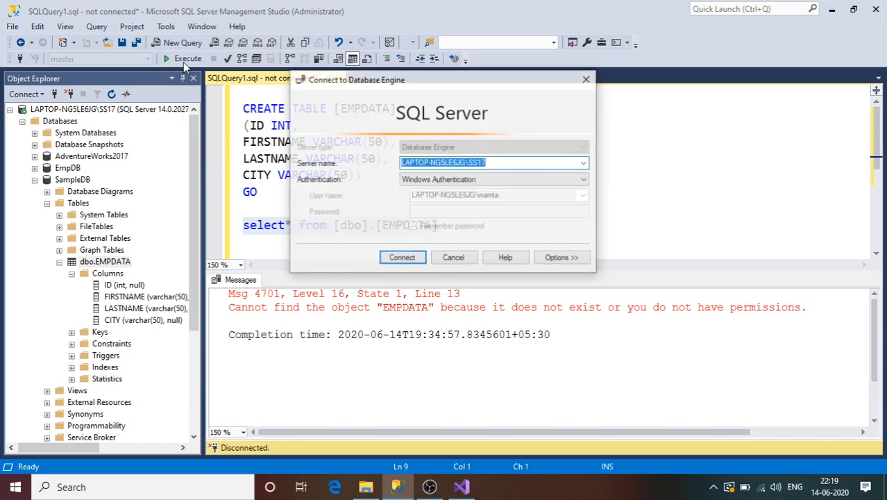
{"action": "left_click", "coordinate": [409, 257]}
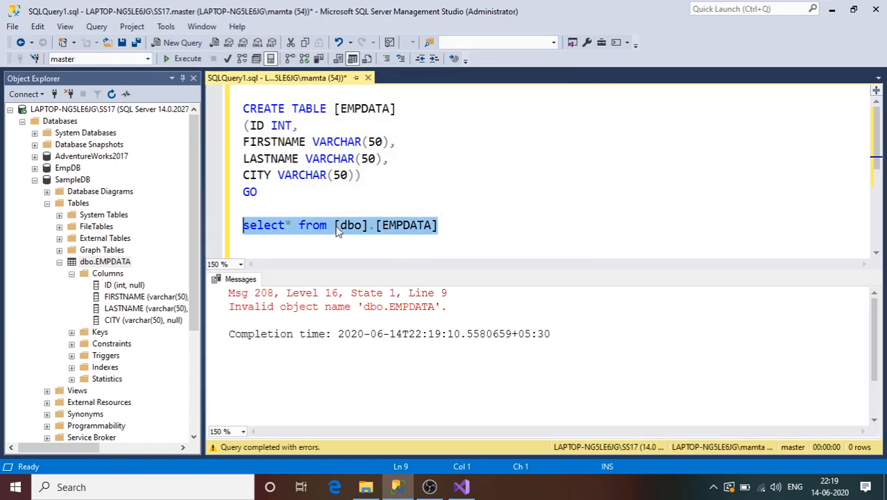
- Set the query's database to SampleDB and run the select statement on dbo.EMPDATA again
{"action": "left_click", "coordinate": [147, 58]}
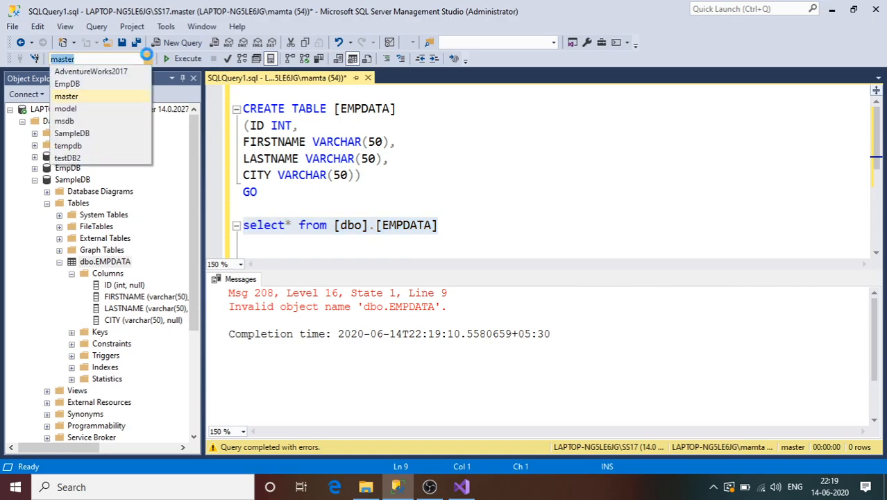
{"action": "left_click", "coordinate": [89, 133]}
{"action": "left_click", "coordinate": [486, 235]}
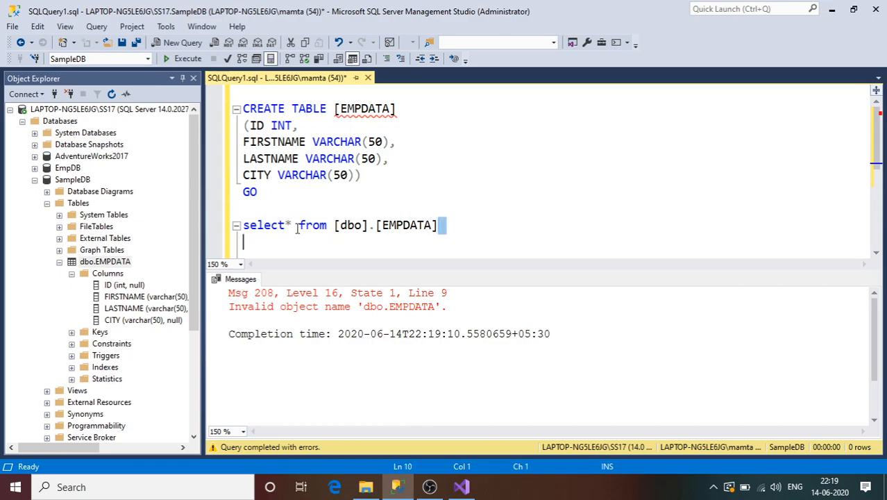
{"action": "left_click_drag", "start_coordinate": [457, 225], "coordinate": [243, 225]}
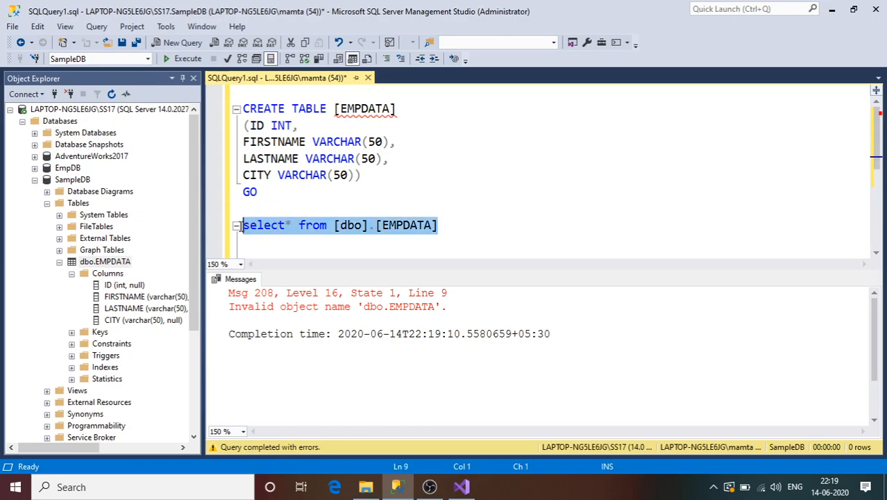
{"action": "left_click", "coordinate": [185, 58]}
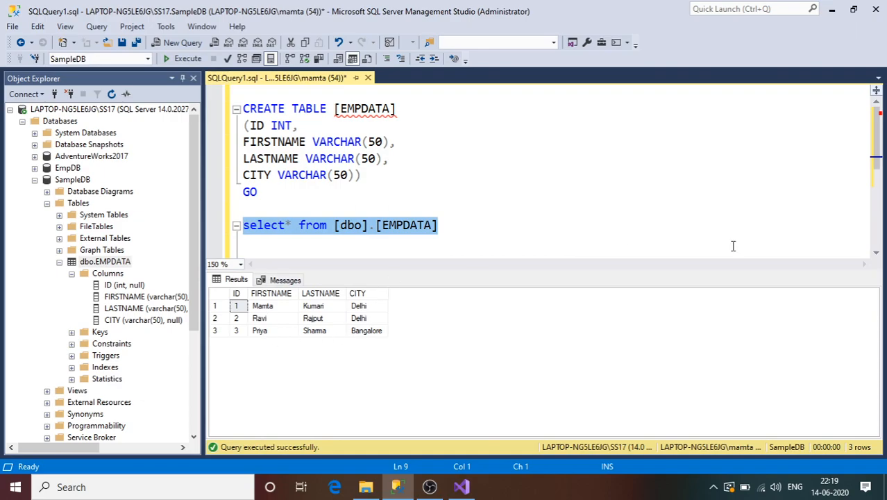
- Run only the TRUNCATE TABLE statement to empty dbo.EMPDATA
{"action": "left_click", "coordinate": [877, 254]}
{"action": "left_click", "coordinate": [877, 254]}
{"action": "left_click", "coordinate": [877, 253]}
{"action": "left_click", "coordinate": [877, 253]}
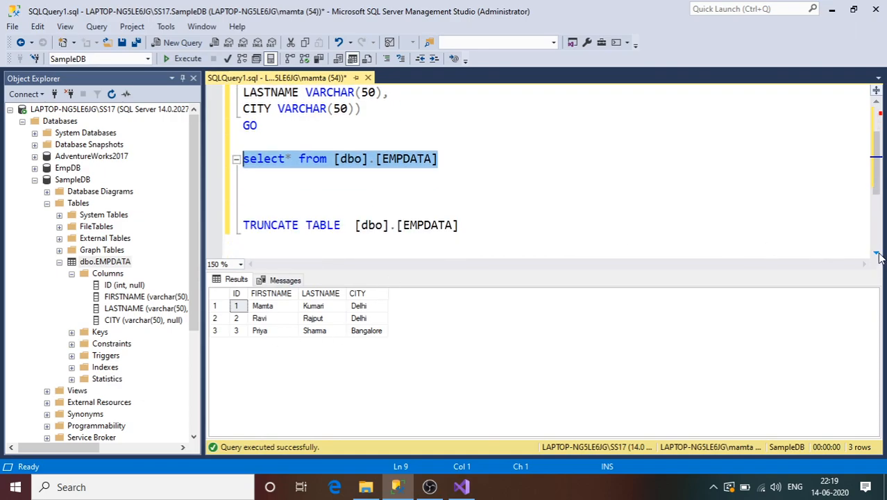
{"action": "left_click_drag", "start_coordinate": [476, 230], "coordinate": [234, 236]}
{"action": "left_click", "coordinate": [191, 62]}
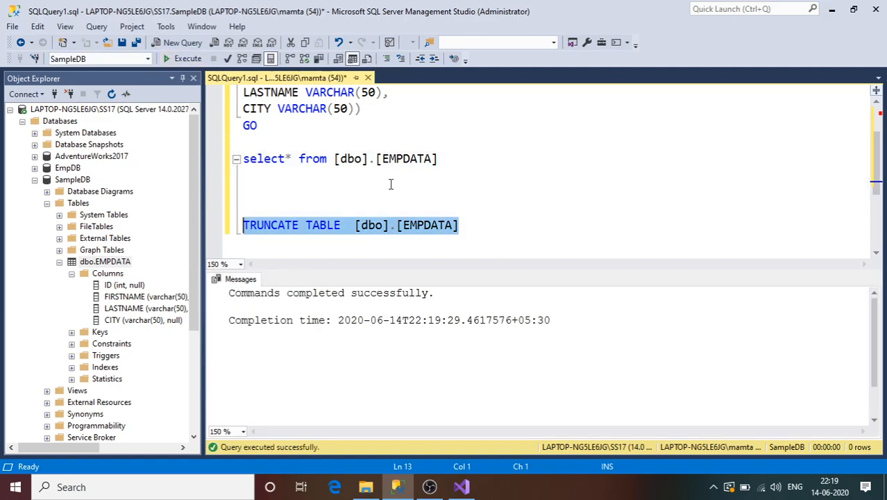
- Rerun the select statement on dbo.EMPDATA to check the table's contents after truncation
{"action": "left_click_drag", "start_coordinate": [464, 166], "coordinate": [376, 160]}
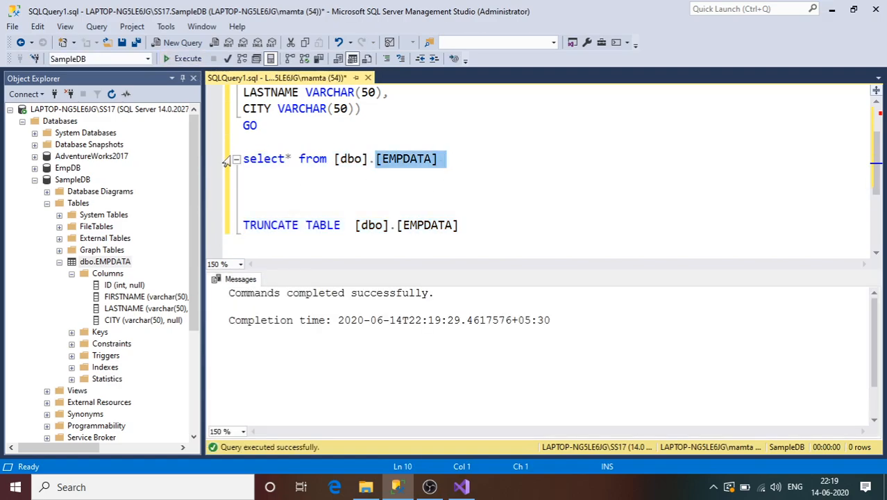
{"action": "left_click", "coordinate": [229, 159]}
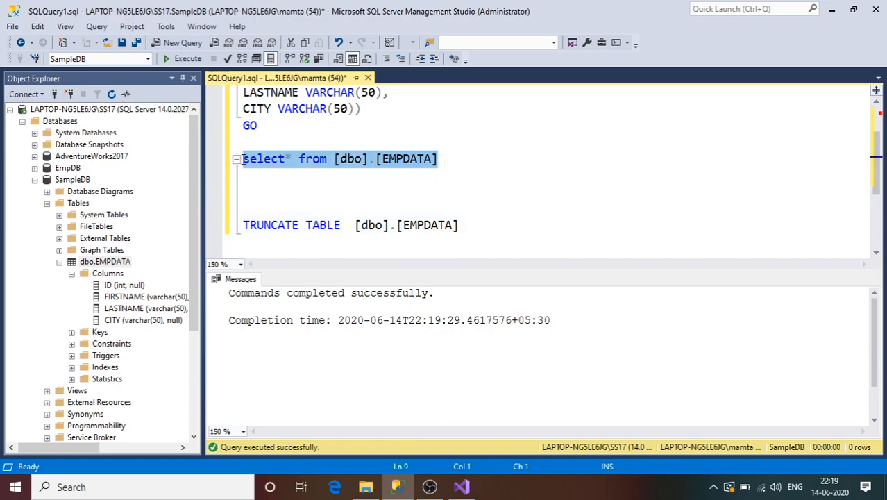
{"action": "left_click", "coordinate": [187, 59]}
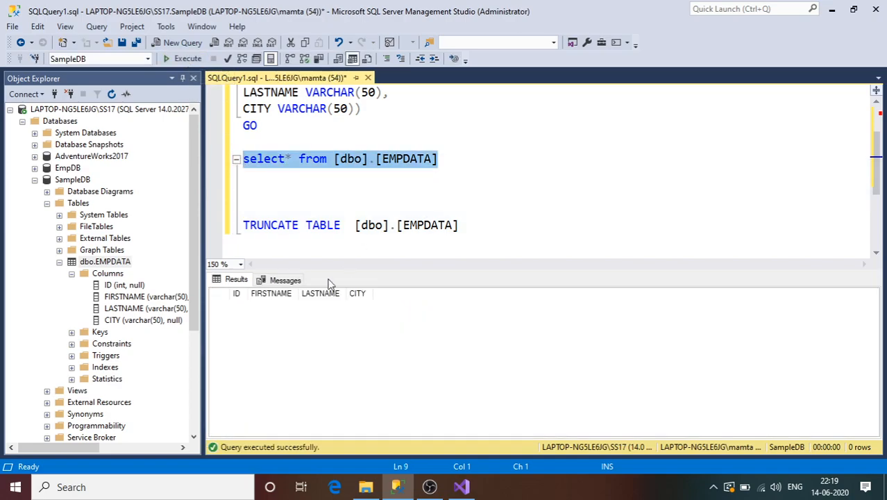
- Switch to the LearnSSIS project in Visual Studio
{"action": "key", "text": "alt+Tab"}
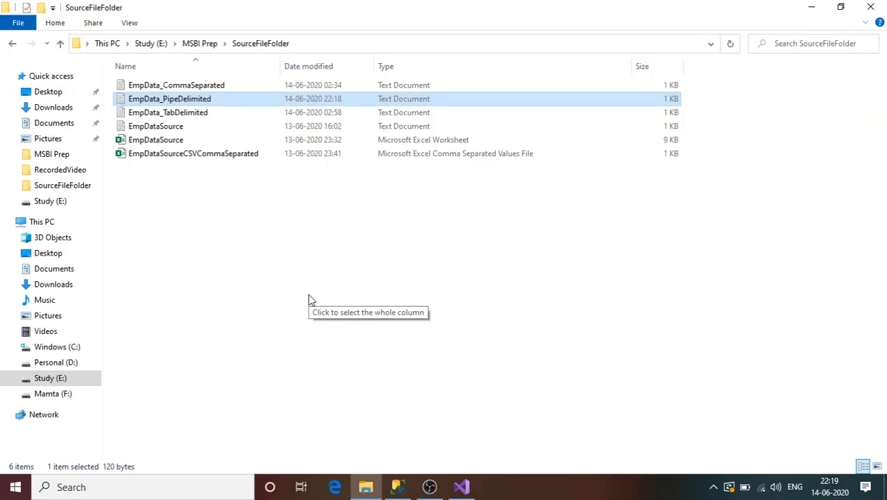
{"action": "mouse_move", "coordinate": [462, 489]}
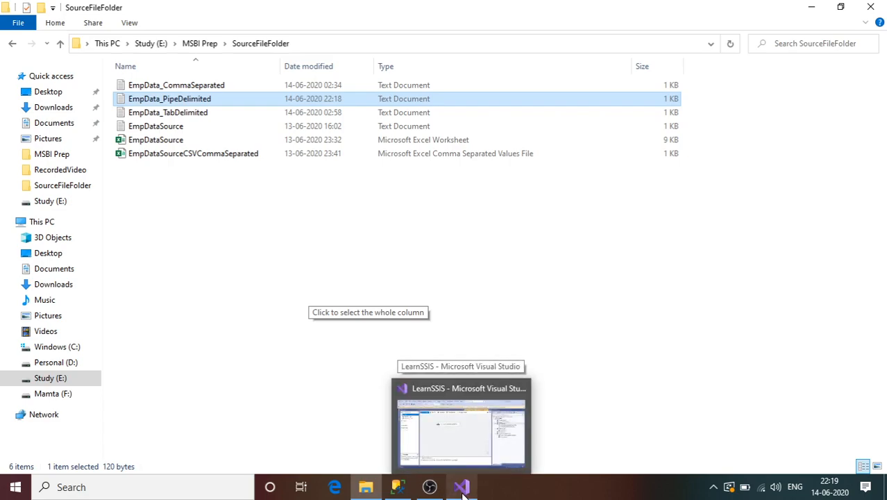
{"action": "left_click", "coordinate": [462, 489]}
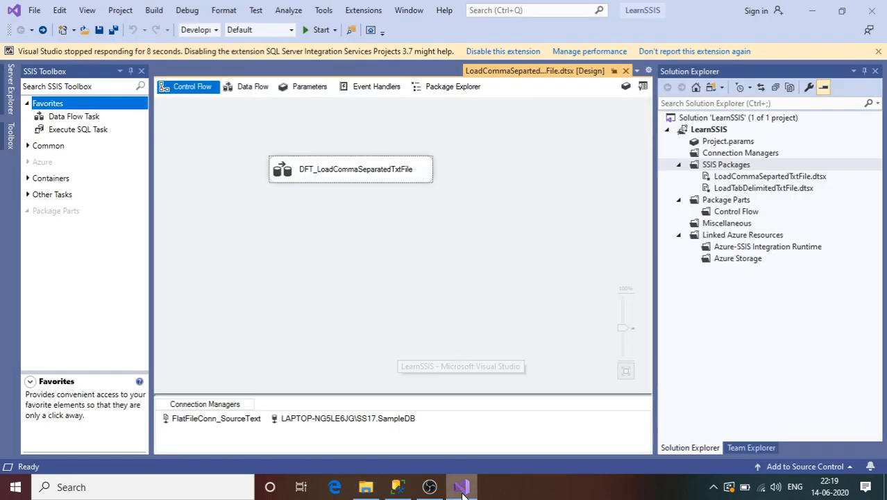
- Add a new SSIS package to the LearnSSIS project and rename it LoadPipeDelimitedTxtFile.dtsx
{"action": "right_click", "coordinate": [745, 168]}
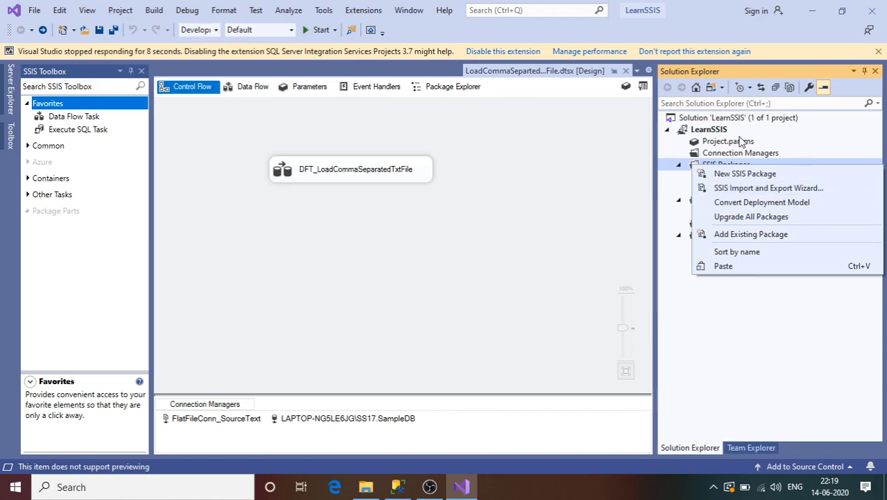
{"action": "left_click", "coordinate": [742, 175]}
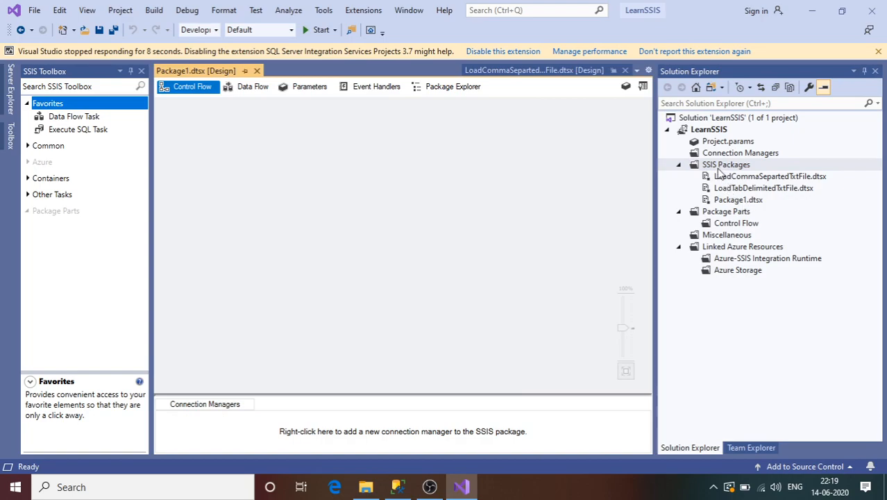
{"action": "left_click", "coordinate": [726, 201]}
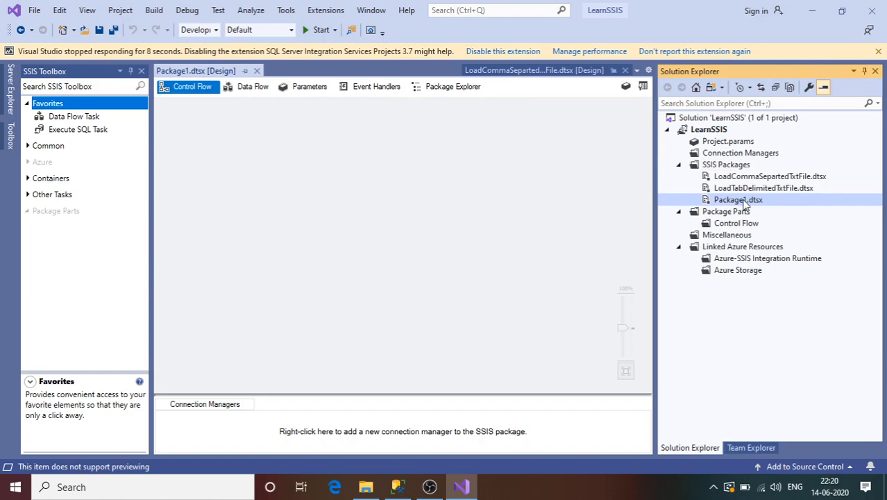
{"action": "right_click", "coordinate": [745, 203]}
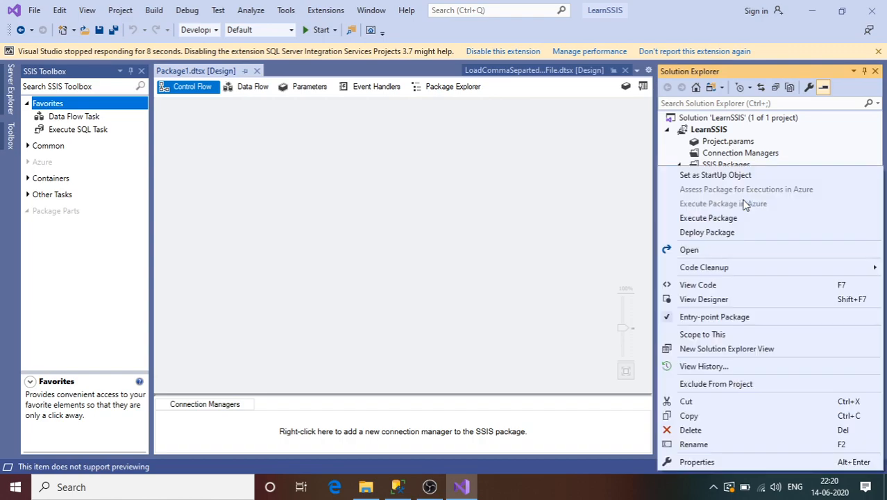
{"action": "left_click", "coordinate": [686, 446]}
{"action": "type", "text": "LoadPipe"}
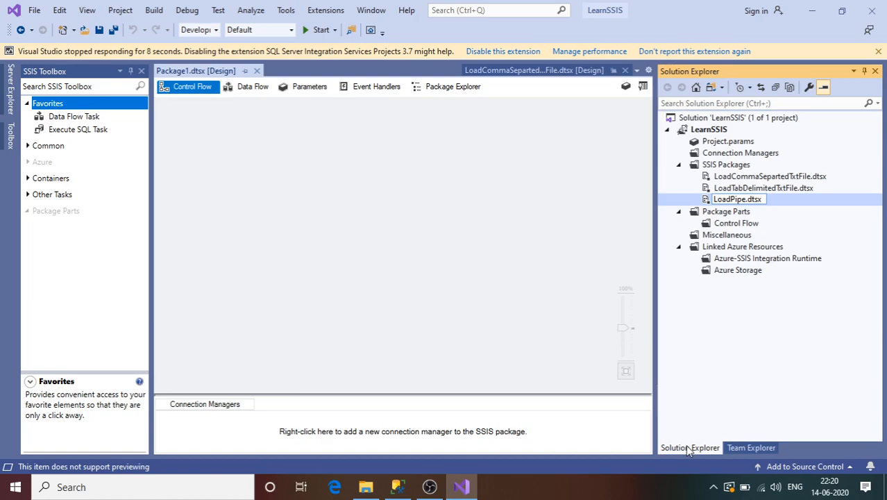
{"action": "type", "text": "Delimite"}
{"action": "type", "text": "d"}
{"action": "type", "text": "TxtFile"}
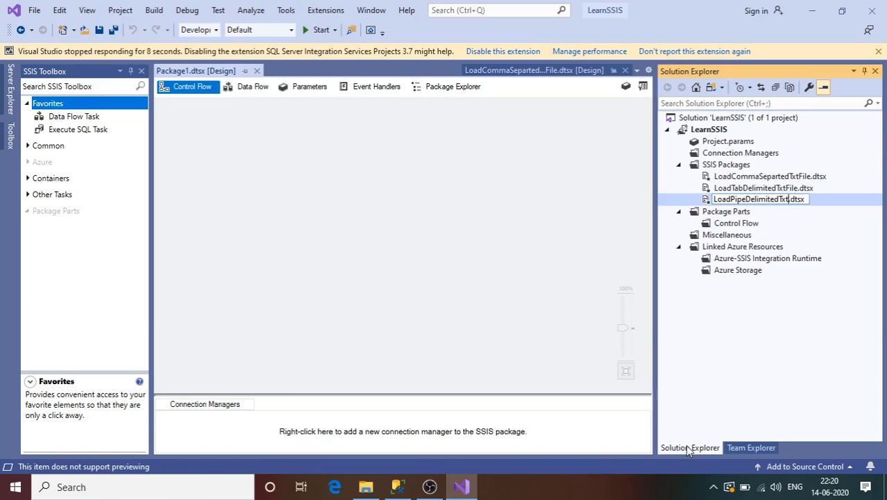
{"action": "key", "text": "Return"}
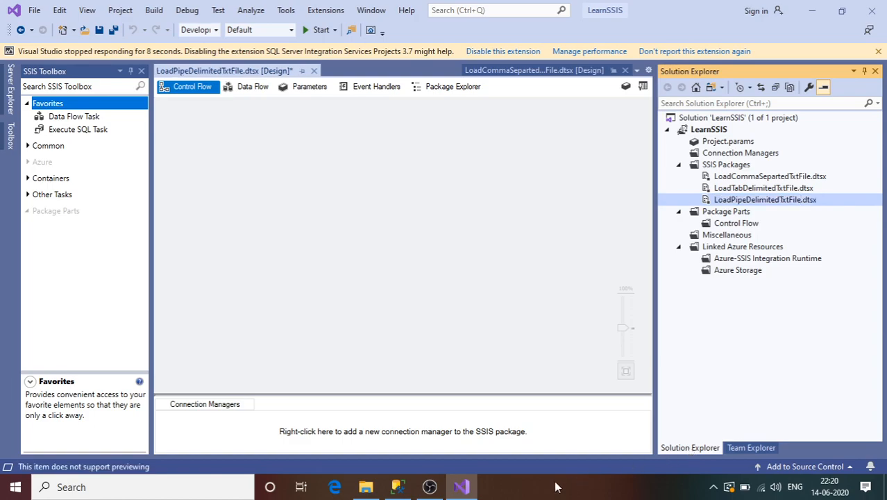
- Add a Data Flow Task to the package's control flow and open its data flow for editing
{"action": "left_click", "coordinate": [453, 295]}
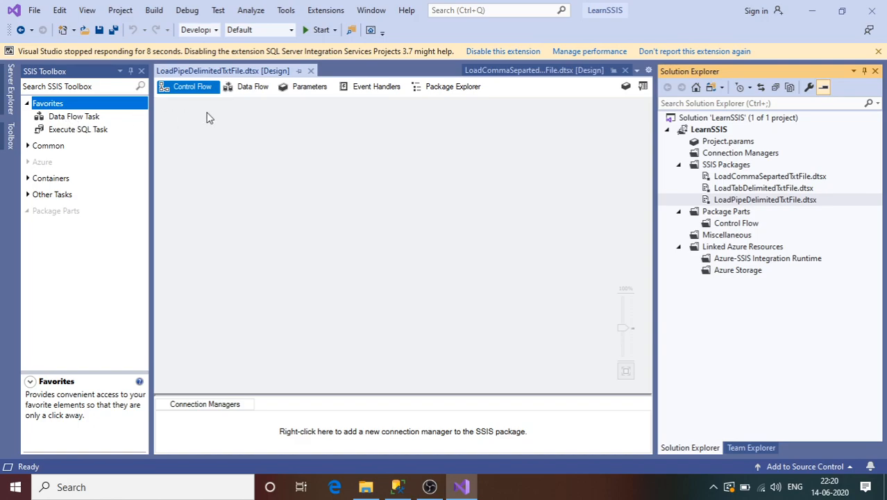
{"action": "left_click_drag", "start_coordinate": [73, 119], "coordinate": [254, 175]}
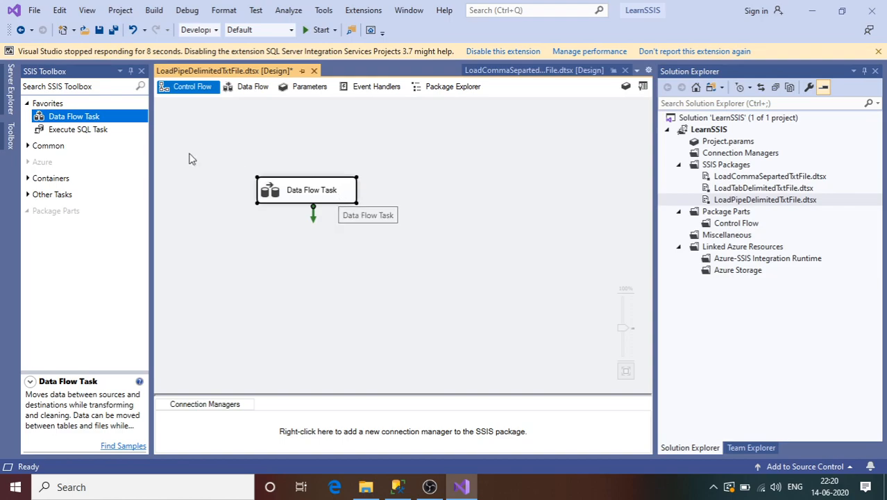
{"action": "double_click", "coordinate": [336, 193]}
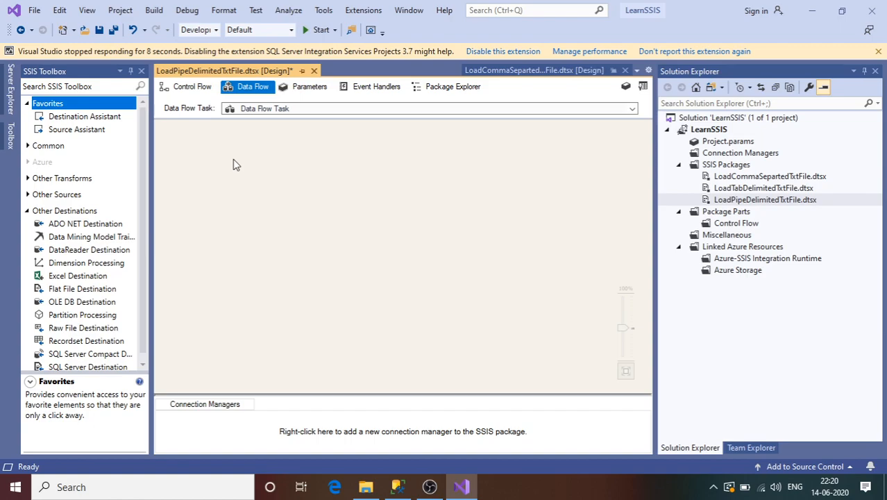
- Add a Flat File Source to the data flow of the pipe-delimited package
{"action": "left_click", "coordinate": [28, 214]}
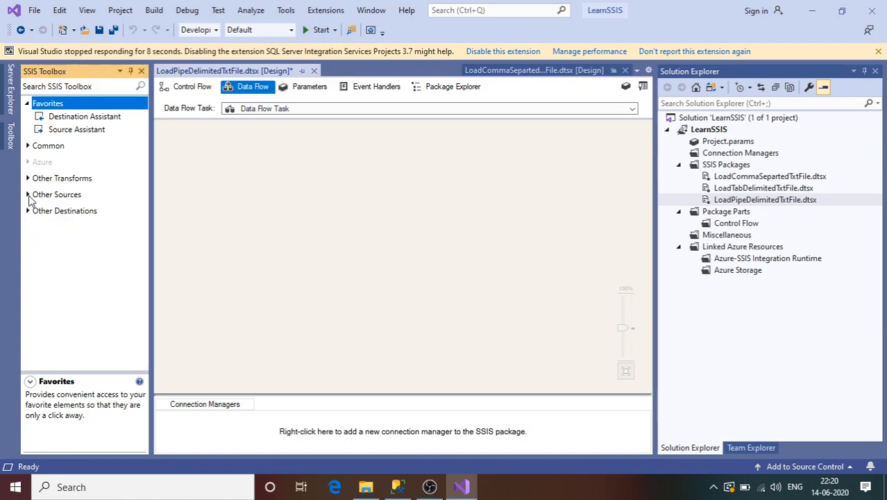
{"action": "left_click", "coordinate": [27, 195]}
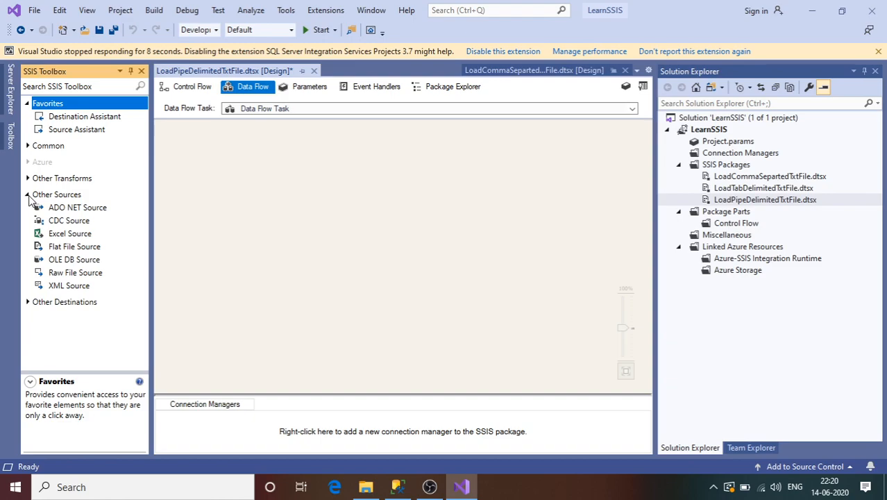
{"action": "left_click", "coordinate": [74, 248]}
{"action": "left_click_drag", "start_coordinate": [75, 249], "coordinate": [251, 212]}
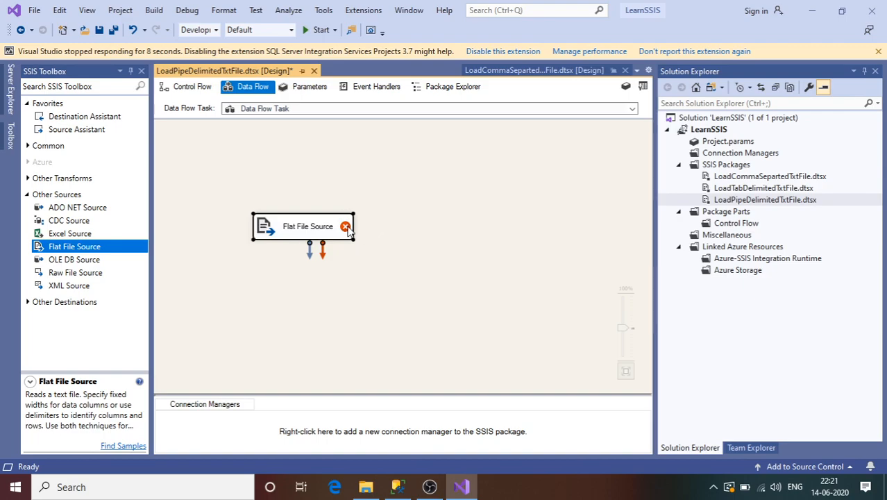
- Create a new flat file connection manager for the Flat File Source, using EmpData_PipeDelimited from SourceFileFolder as its file
{"action": "mouse_move", "coordinate": [349, 232]}
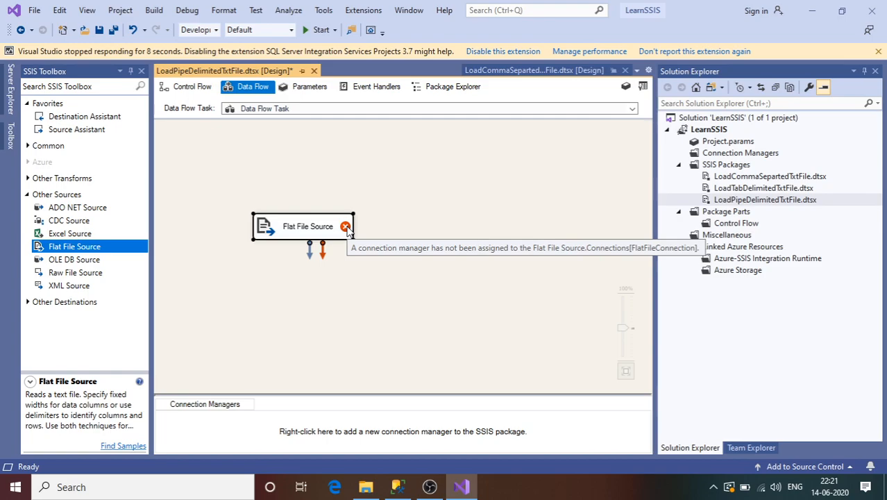
{"action": "double_click", "coordinate": [292, 232]}
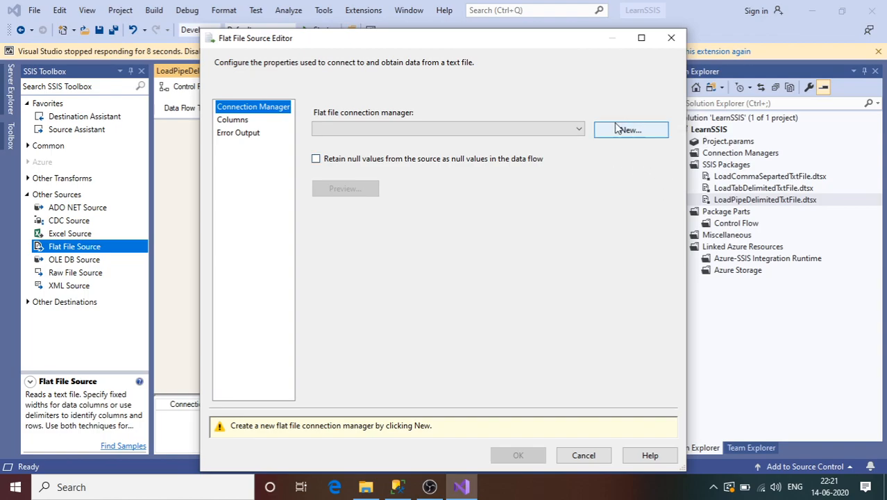
{"action": "left_click", "coordinate": [632, 138]}
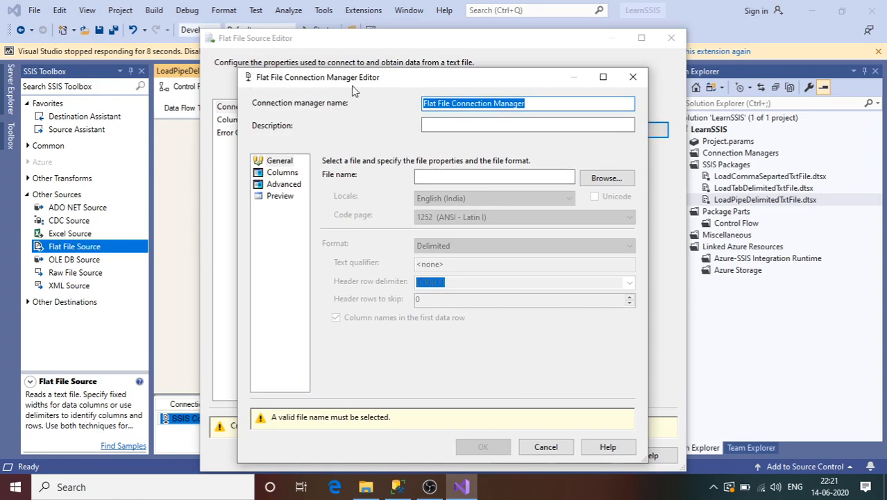
{"action": "left_click", "coordinate": [607, 179]}
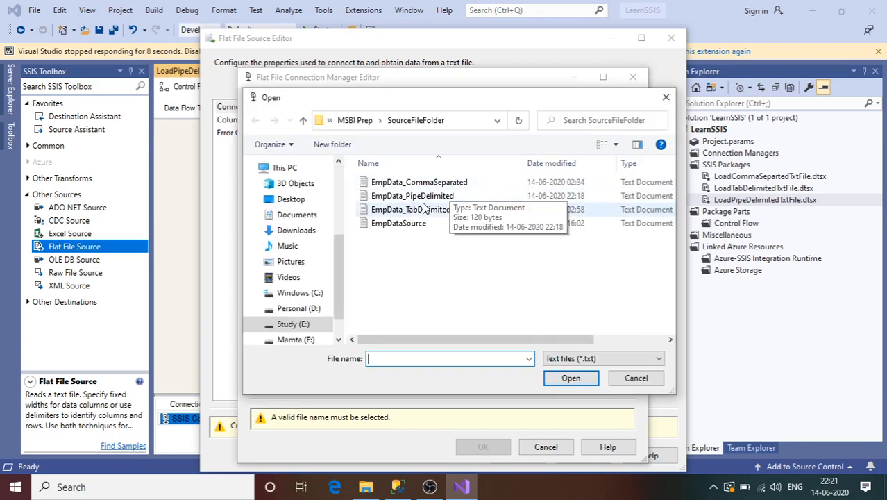
{"action": "left_click", "coordinate": [429, 200]}
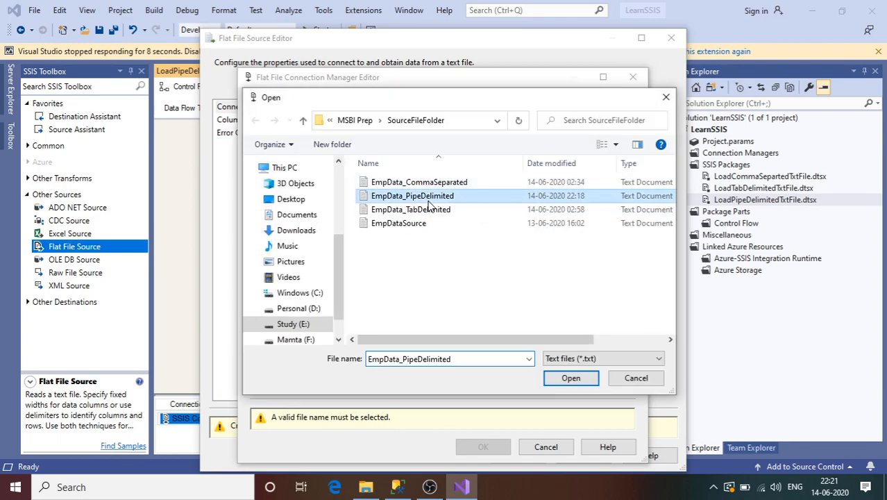
{"action": "left_click", "coordinate": [569, 379]}
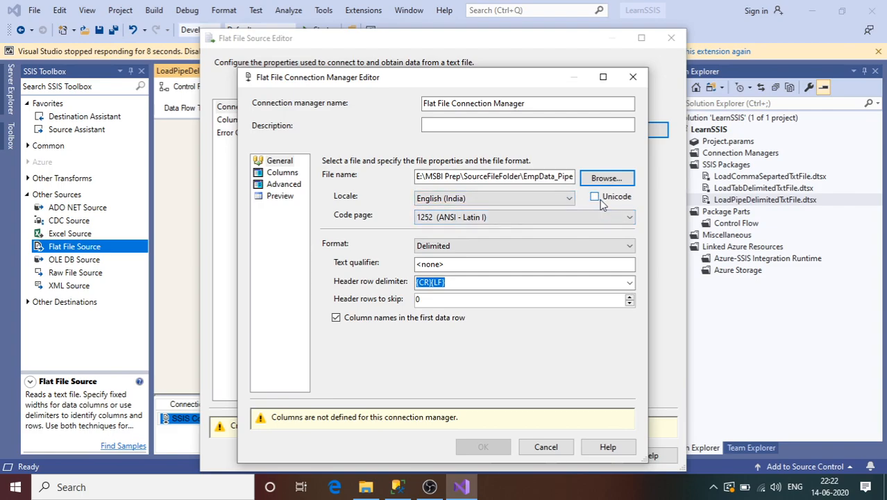
- Choose Delimited as the connection's file format and Vertical Bar {|} as its column delimiter
{"action": "left_click", "coordinate": [457, 249]}
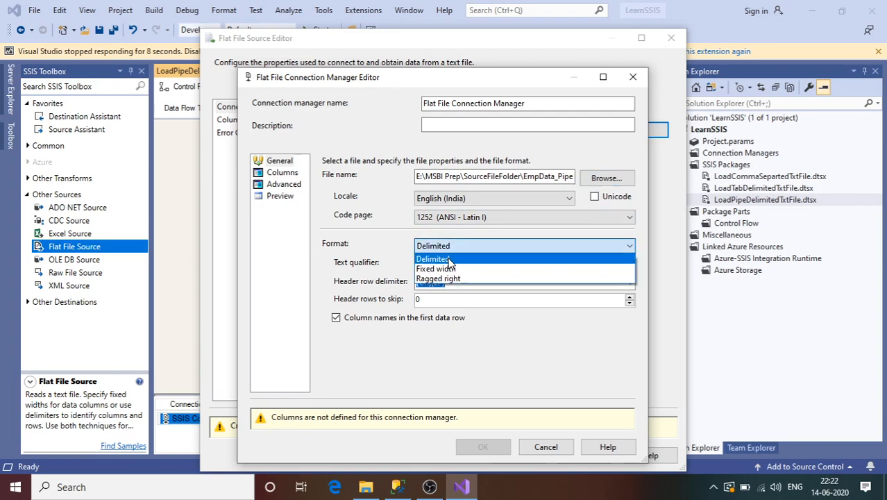
{"action": "left_click", "coordinate": [448, 258]}
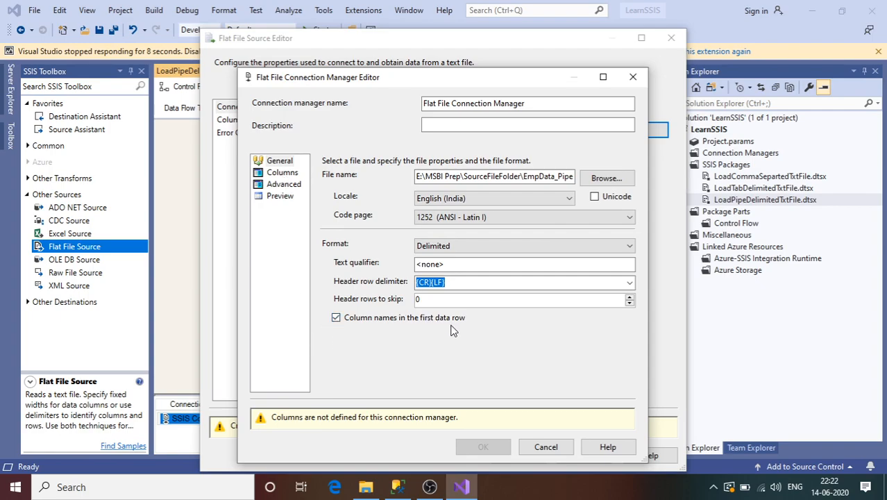
{"action": "left_click", "coordinate": [276, 173]}
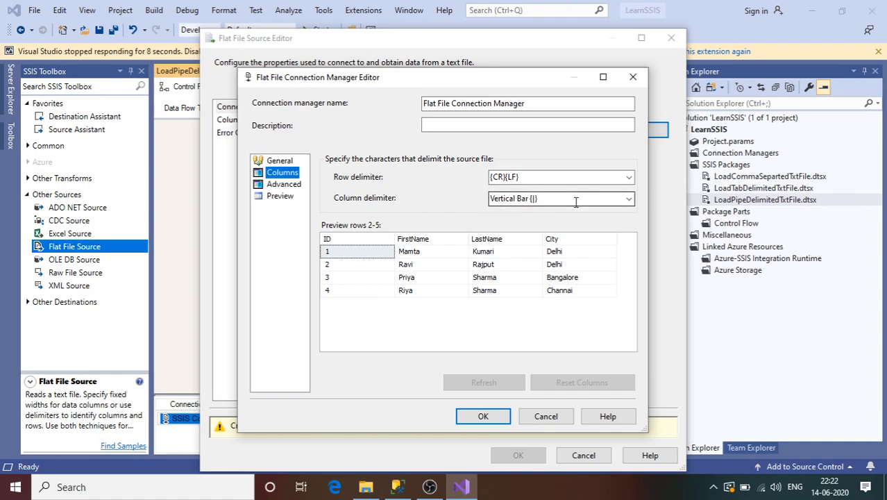
{"action": "left_click", "coordinate": [629, 201]}
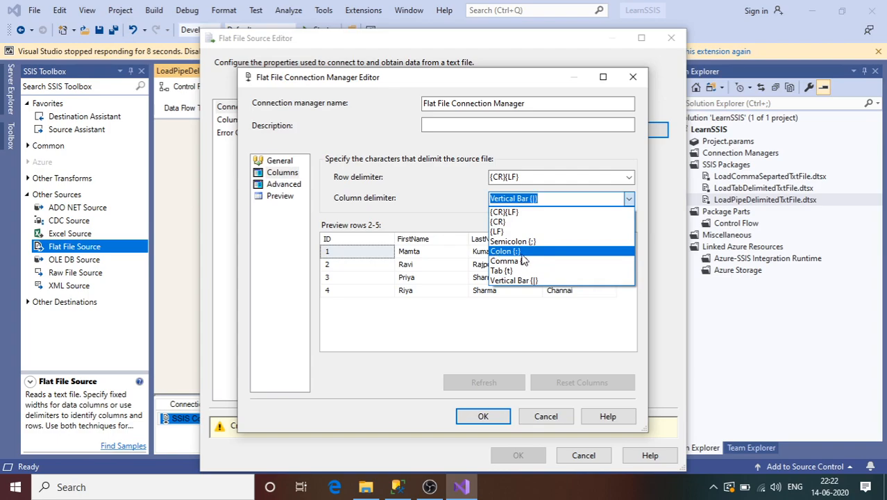
{"action": "left_click", "coordinate": [516, 281]}
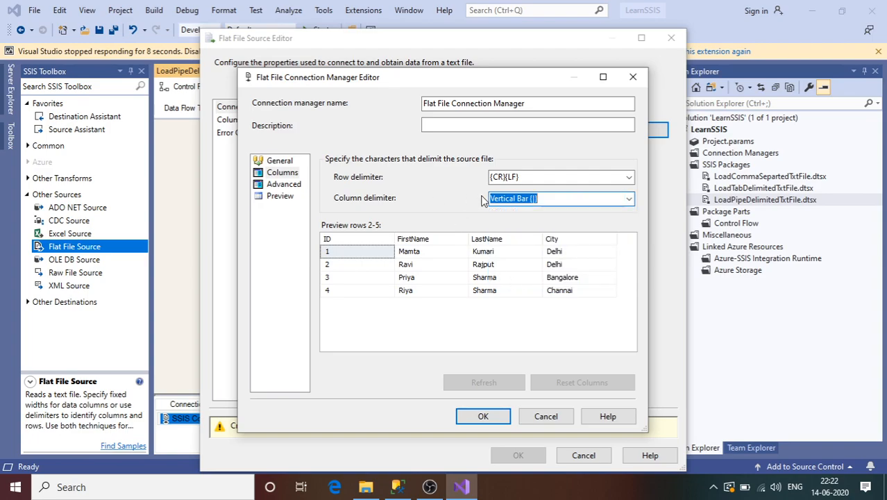
- Review the advanced properties of the FirstName, LastName and City columns, keeping the name FirstName
{"action": "left_click", "coordinate": [284, 184]}
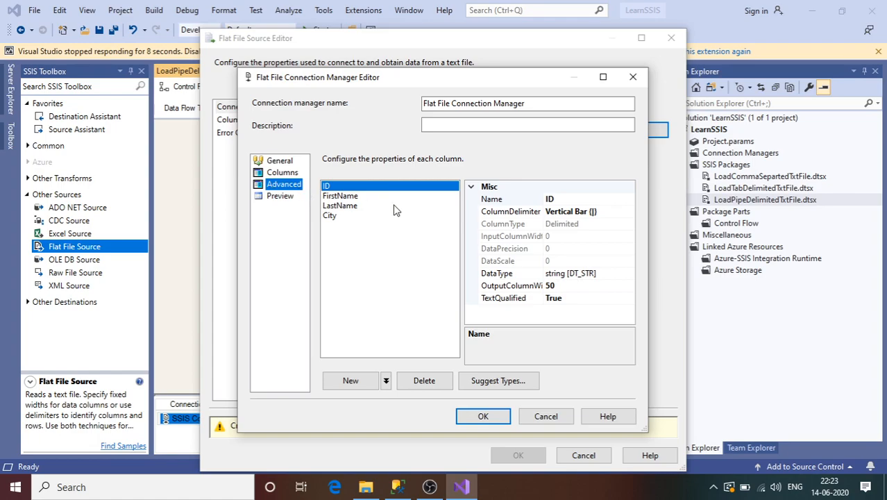
{"action": "left_click", "coordinate": [343, 196]}
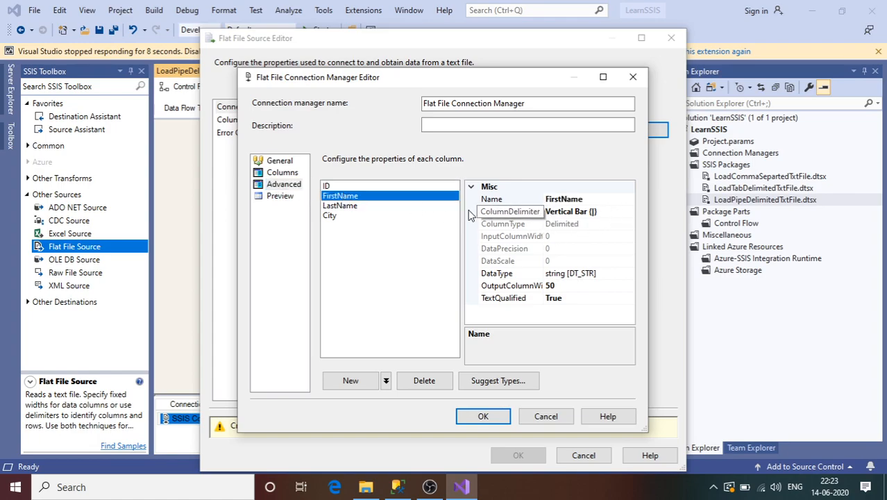
{"action": "left_click", "coordinate": [608, 199]}
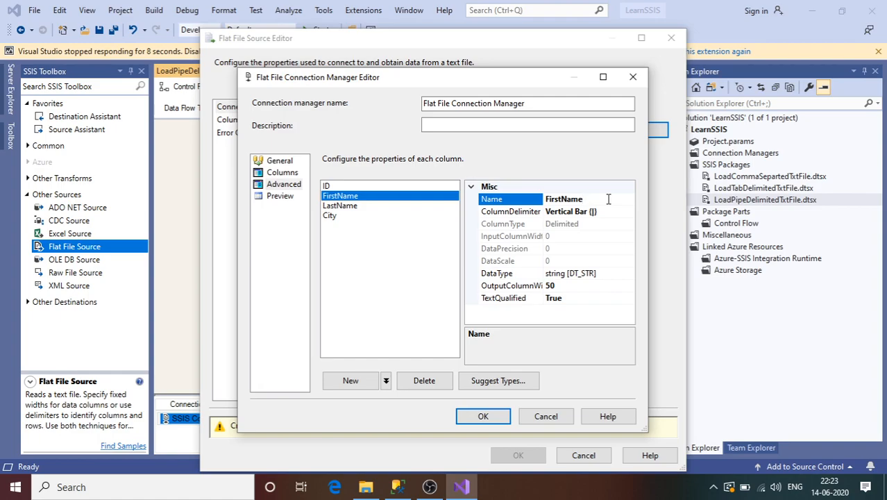
{"action": "key", "text": "BackSpace"}
{"action": "key", "text": "BackSpace"}
{"action": "key", "text": "BackSpace"}
{"action": "key", "text": "BackSpace"}
{"action": "type", "text": "tName"}
{"action": "left_click", "coordinate": [366, 207]}
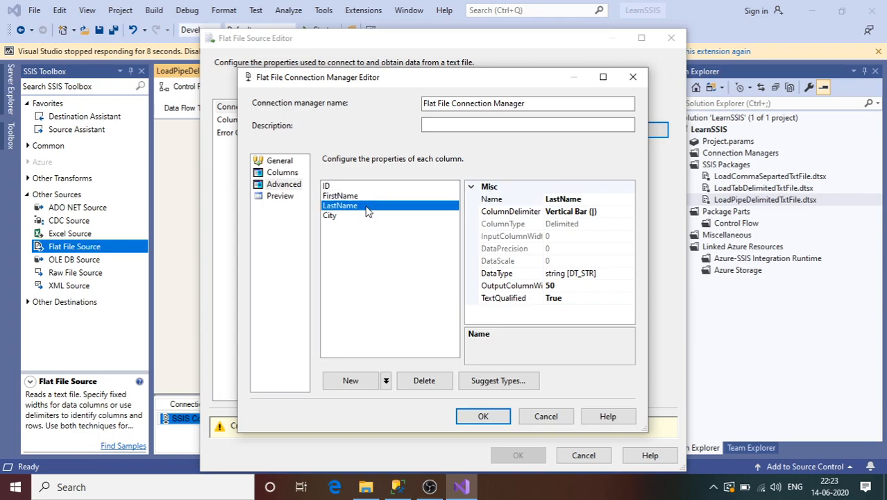
{"action": "left_click", "coordinate": [331, 216]}
- Preview the file's rows and accept the flat file connection manager and source settings
{"action": "left_click", "coordinate": [281, 197]}
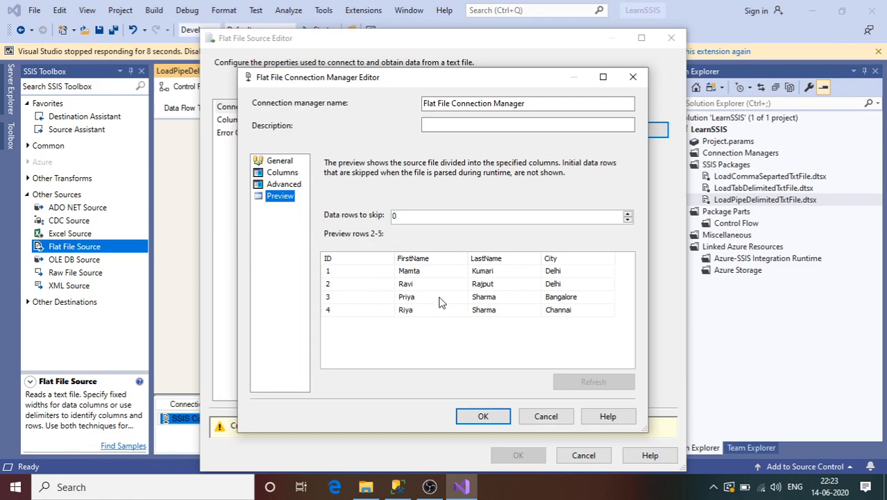
{"action": "left_click", "coordinate": [488, 418]}
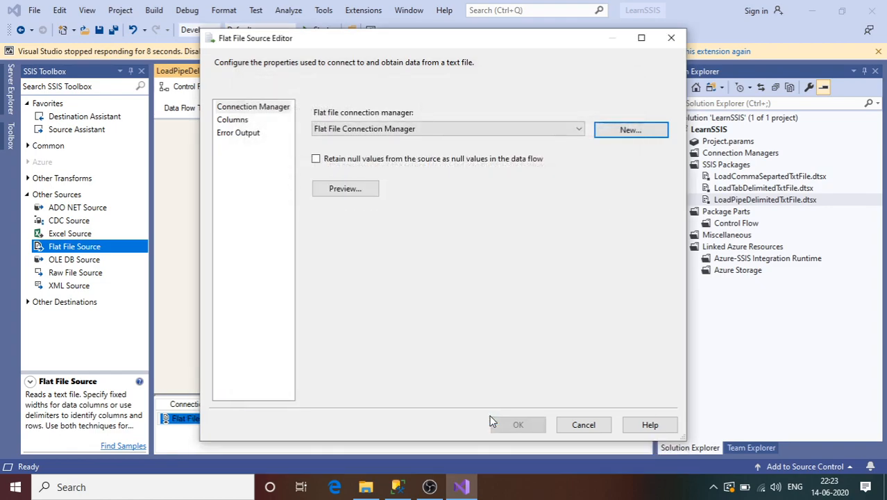
{"action": "left_click", "coordinate": [527, 426]}
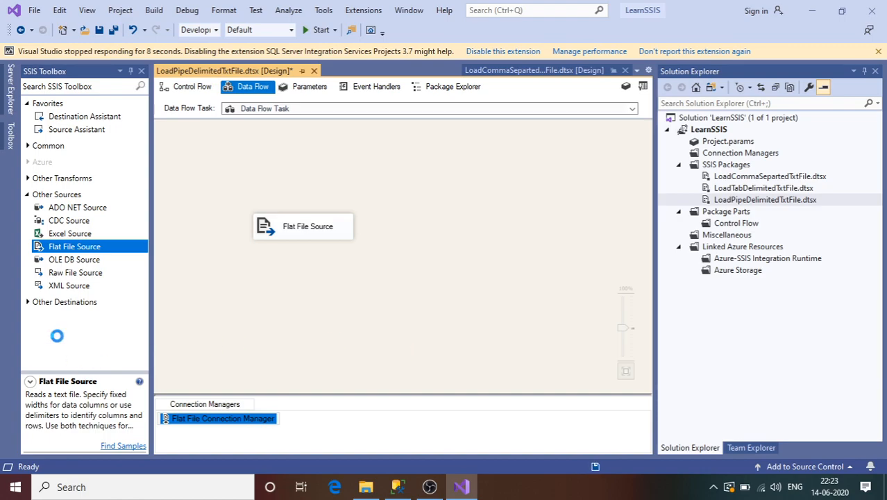
- Add an OLE DB Destination below the Flat File Source in the data flow
{"action": "left_click", "coordinate": [27, 195]}
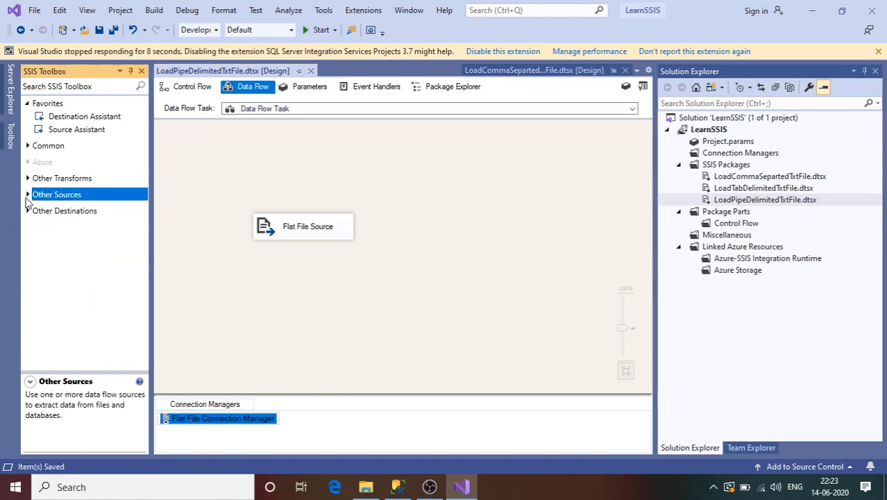
{"action": "left_click", "coordinate": [29, 211]}
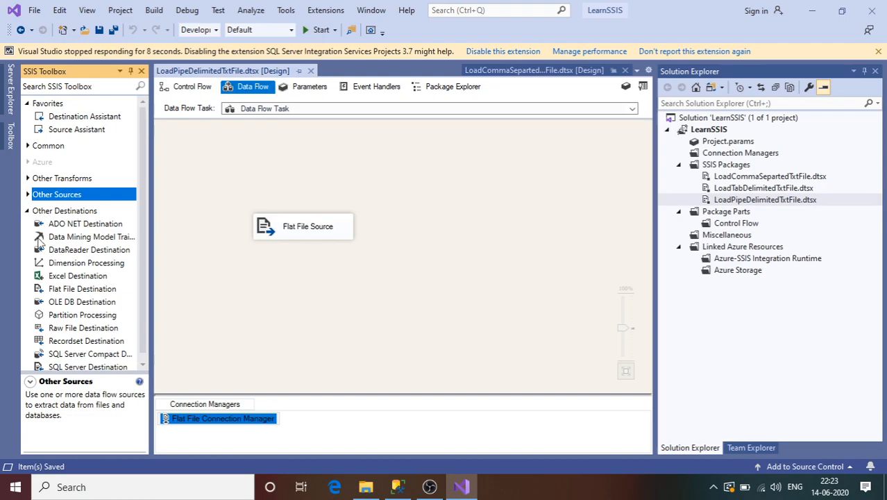
{"action": "left_click", "coordinate": [68, 304]}
{"action": "left_click_drag", "start_coordinate": [68, 305], "coordinate": [293, 291]}
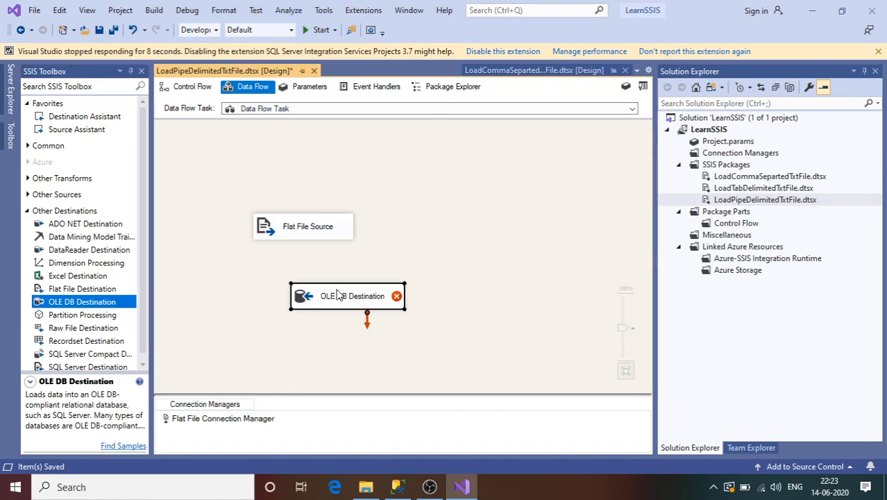
- Connect the Flat File Source's regular data output to the OLE DB Destination in the data flow
{"action": "left_click", "coordinate": [323, 238]}
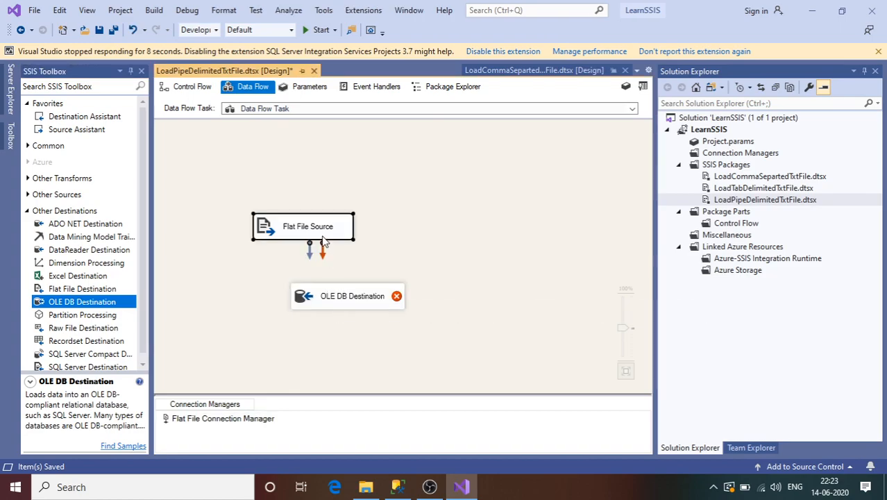
{"action": "left_click_drag", "start_coordinate": [311, 257], "coordinate": [325, 290]}
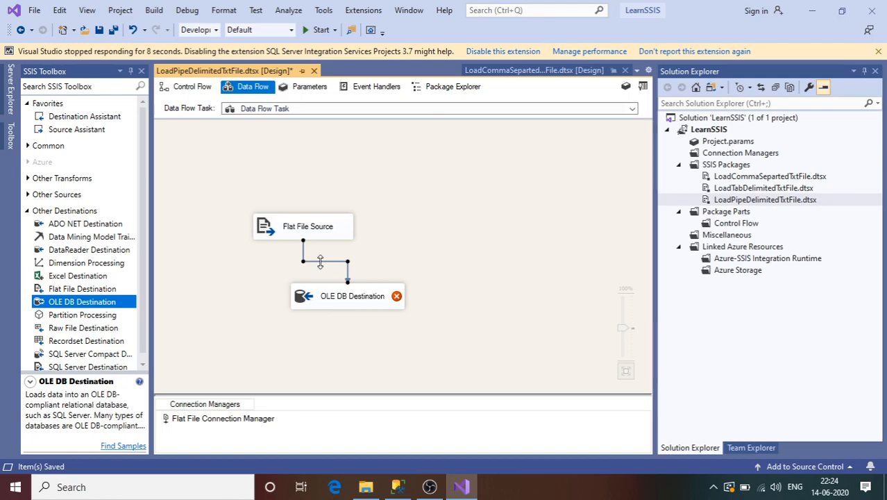
{"action": "left_click", "coordinate": [334, 234]}
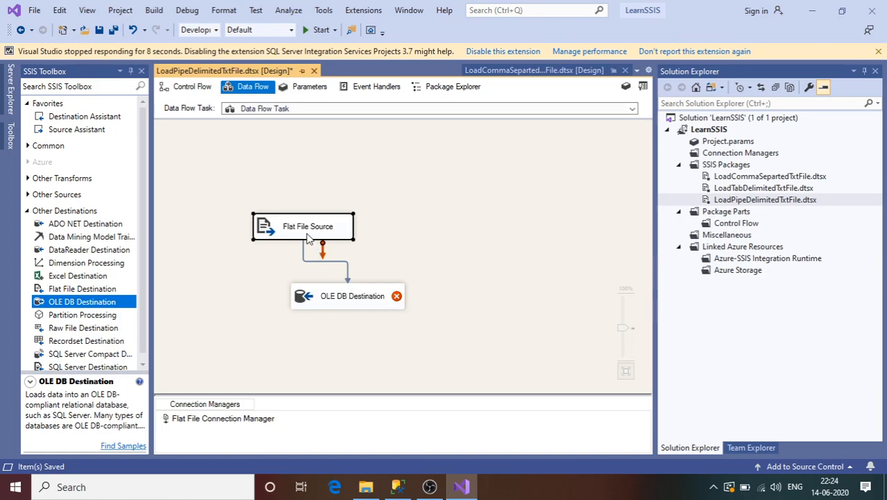
{"action": "left_click", "coordinate": [327, 304]}
{"action": "double_click", "coordinate": [327, 304]}
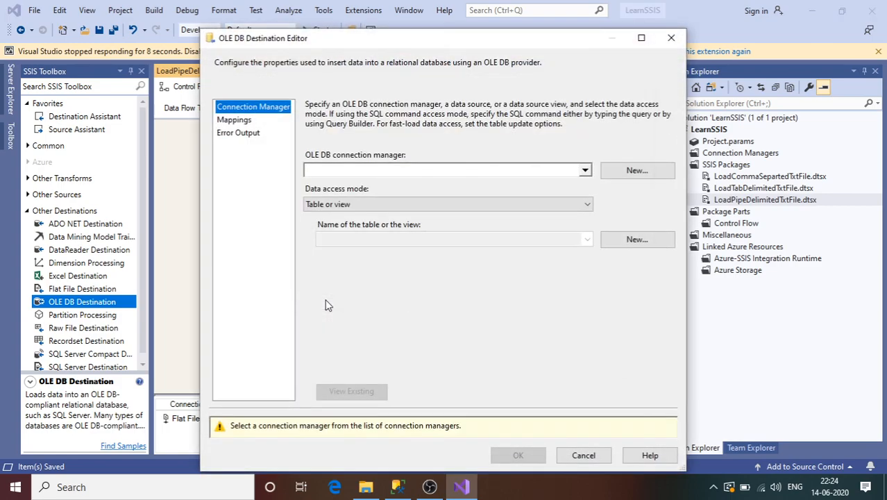
{"action": "left_click", "coordinate": [671, 38]}
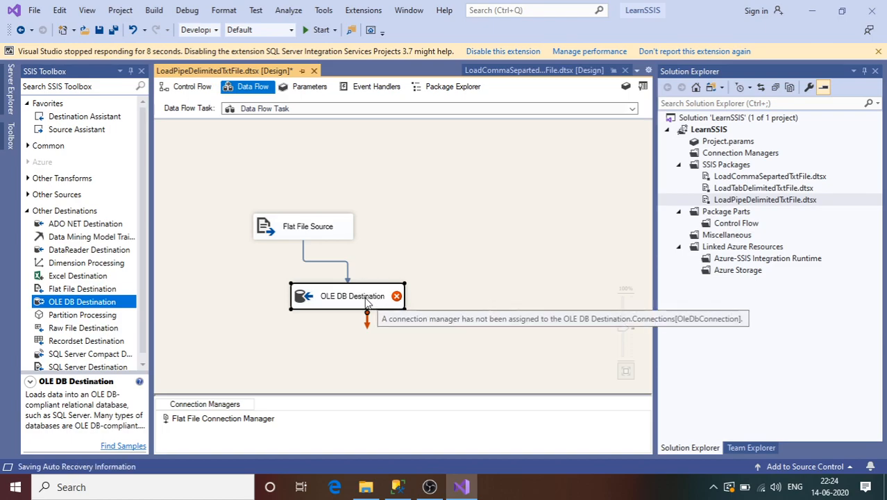
- For the OLE DB Destination's connection manager, delete the saved SampleDB data connection and start a new one
{"action": "double_click", "coordinate": [367, 303]}
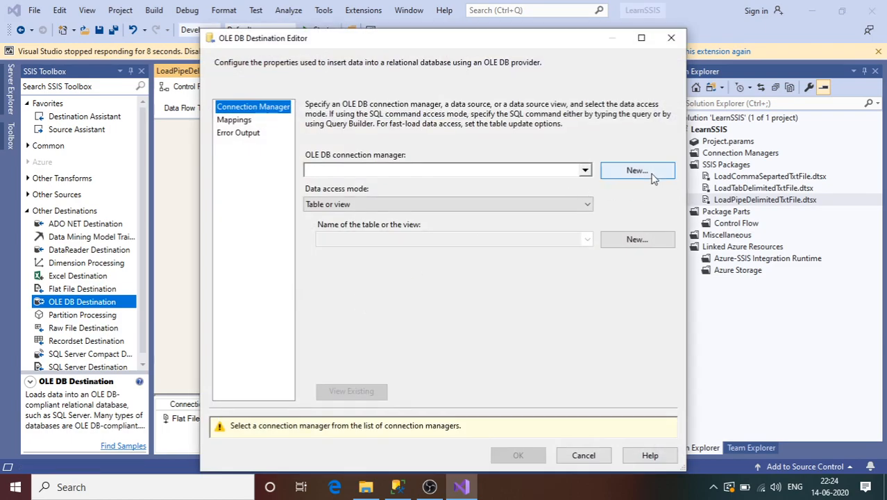
{"action": "left_click", "coordinate": [638, 175]}
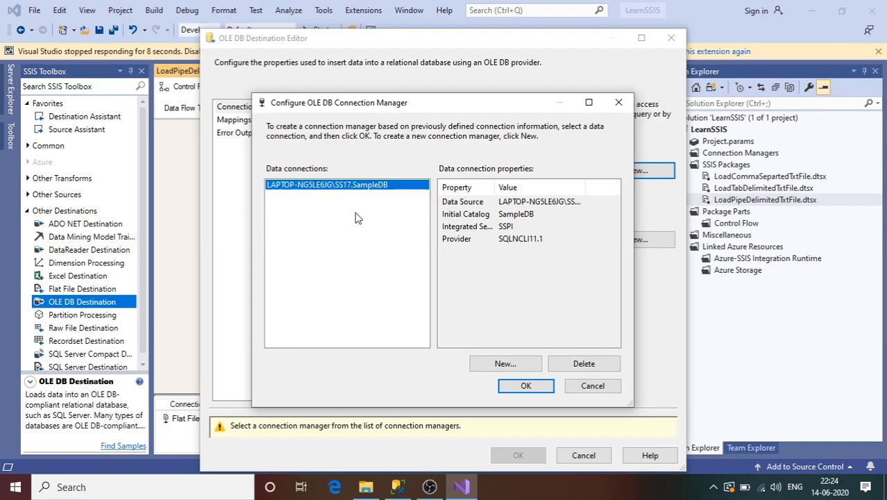
{"action": "left_click", "coordinate": [580, 361]}
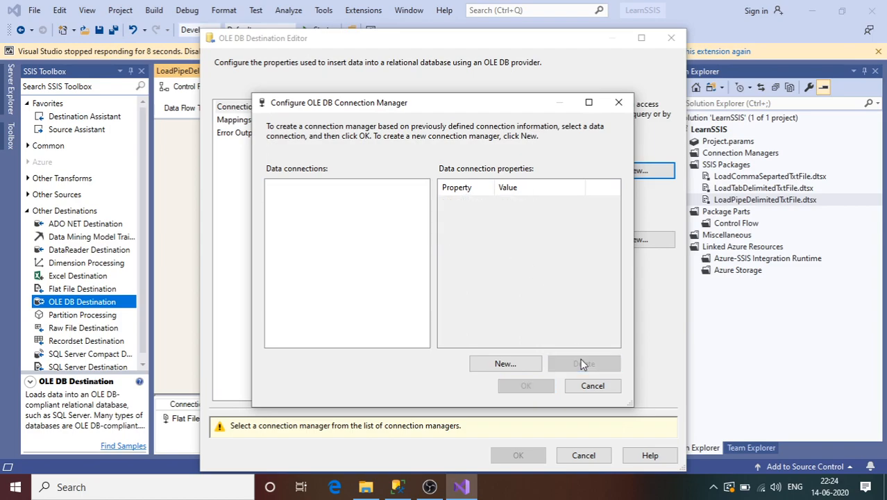
{"action": "left_click", "coordinate": [502, 367]}
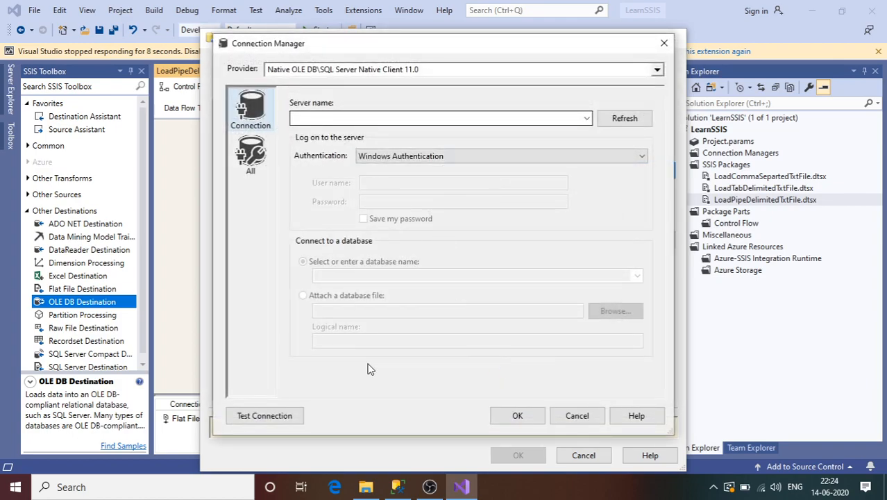
- Look up the server name in SQL Server Management Studio's database engine connection settings, cancel connecting, and return to Visual Studio
{"action": "left_click", "coordinate": [398, 485]}
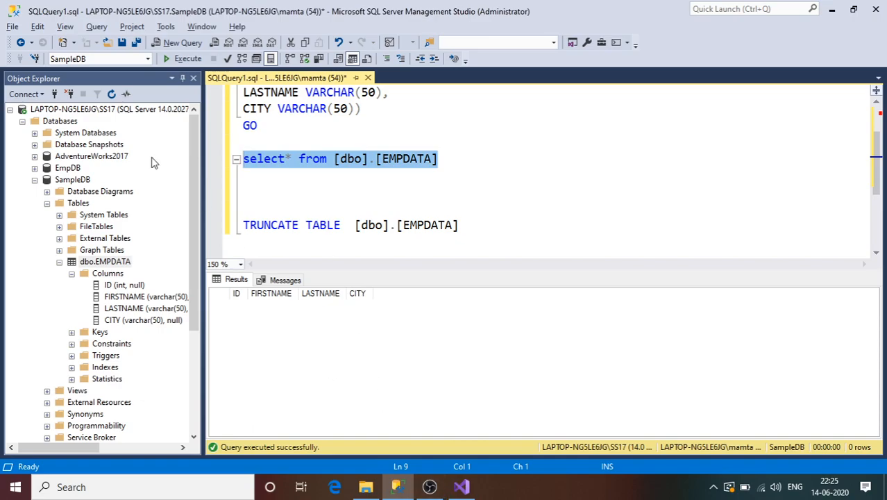
{"action": "left_click", "coordinate": [42, 96]}
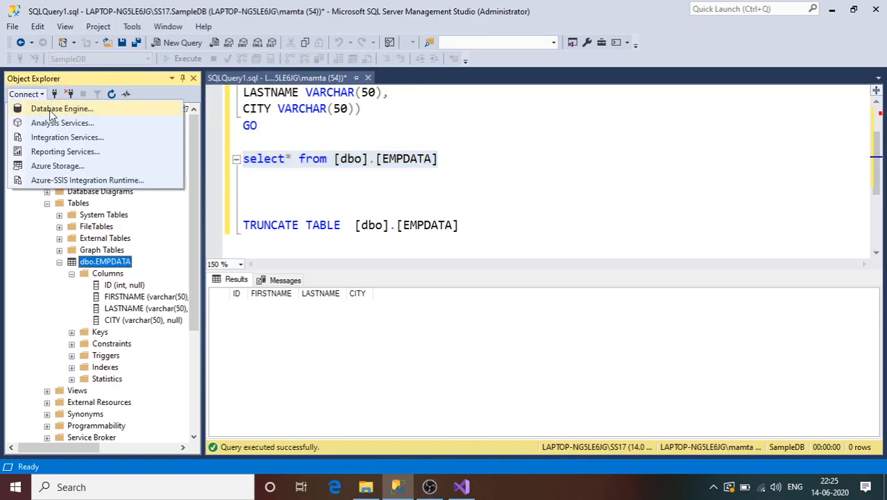
{"action": "left_click", "coordinate": [49, 109]}
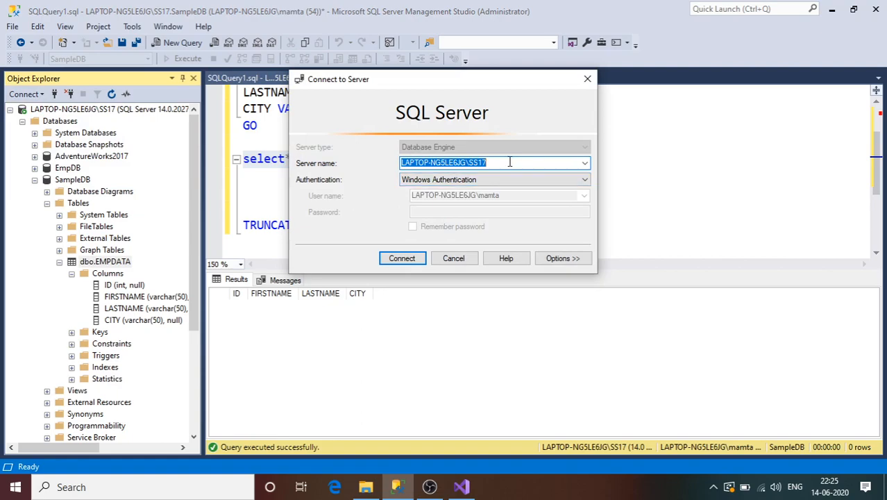
{"action": "left_click", "coordinate": [462, 258]}
{"action": "left_click", "coordinate": [462, 489]}
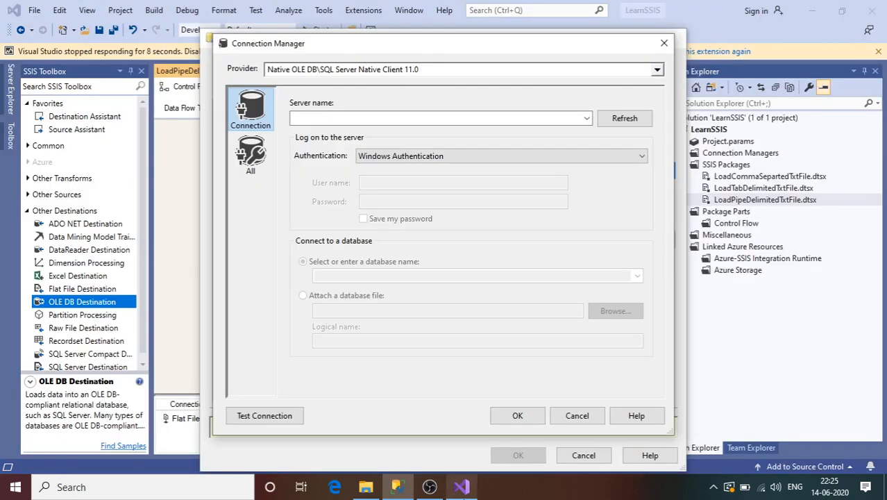
- Set the new connection's server name to LAPTOP-NG5LE6JG\SS17 and choose SampleDB as its database
{"action": "left_click", "coordinate": [341, 119]}
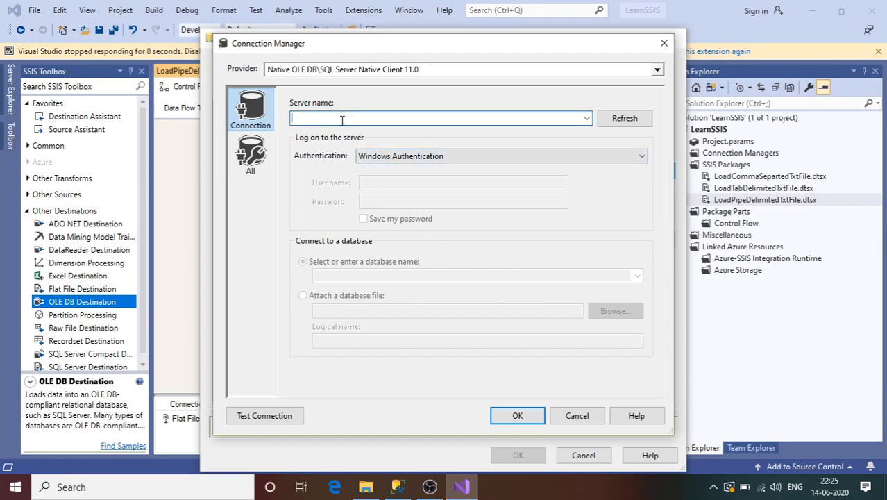
{"action": "type", "text": "LAPTOP-NG5LE6JG\\SS17"}
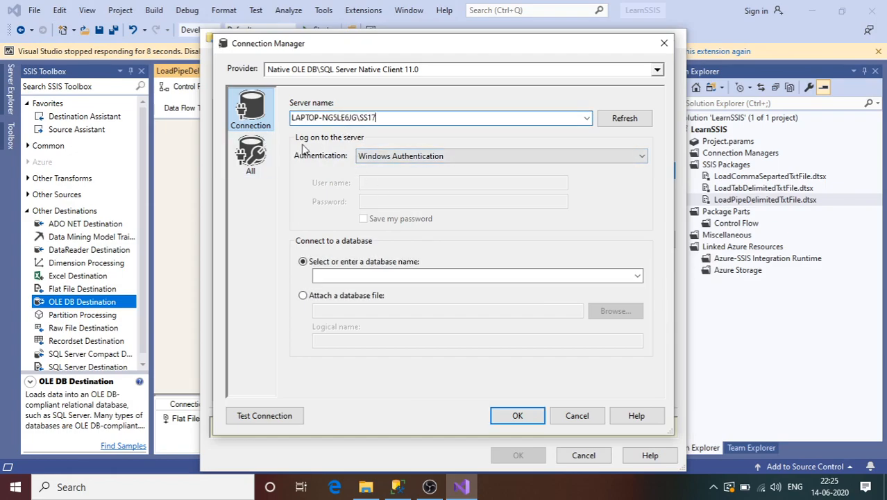
{"action": "left_click", "coordinate": [637, 278]}
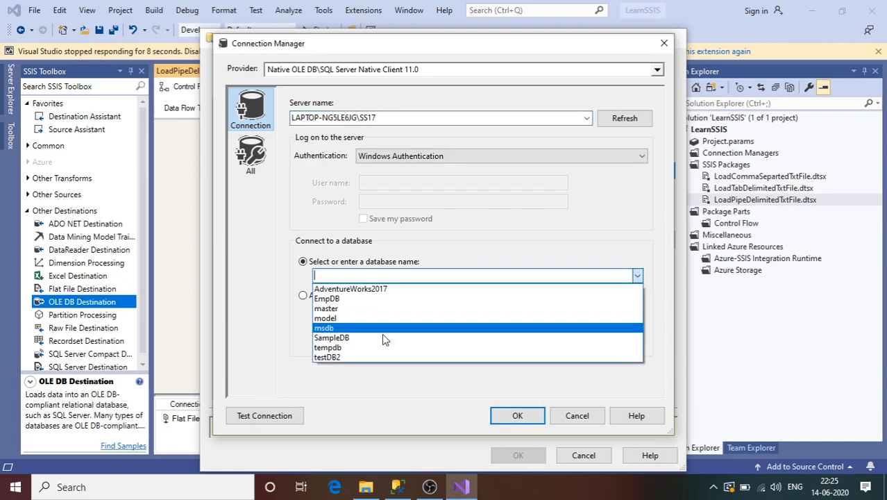
{"action": "left_click", "coordinate": [380, 339]}
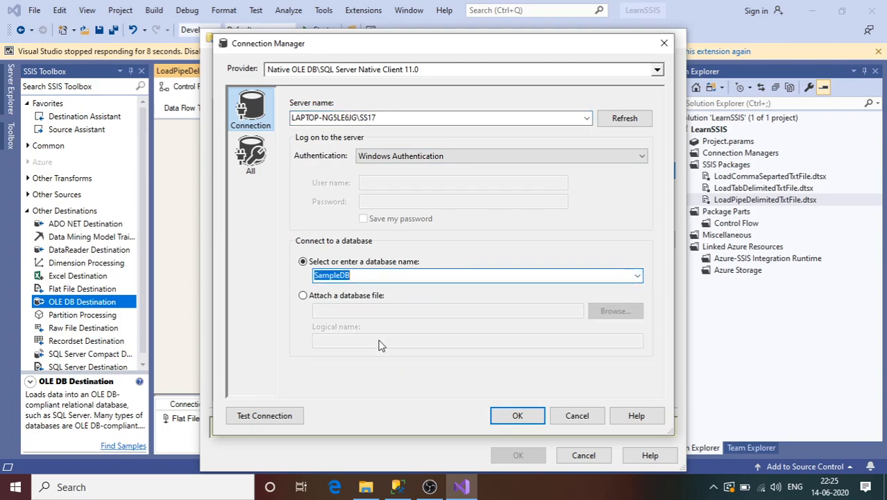
- Test the SampleDB connection and accept it as the destination's OLE DB connection manager
{"action": "left_click", "coordinate": [282, 421]}
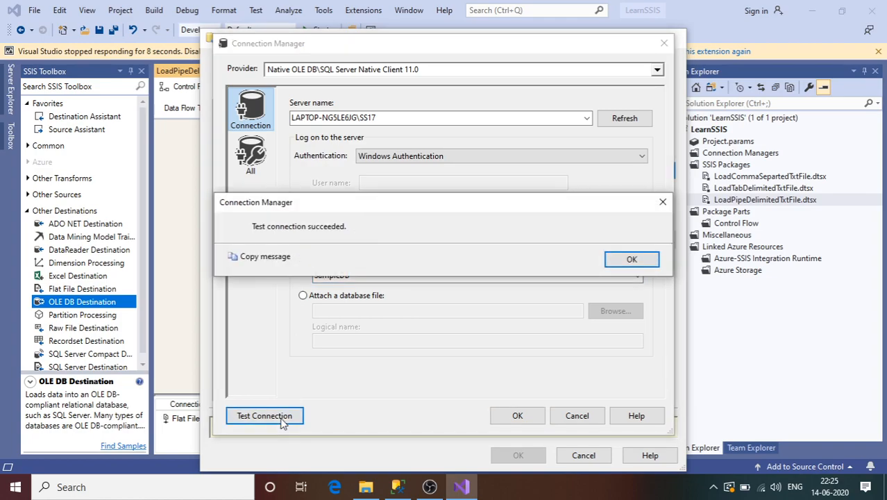
{"action": "left_click", "coordinate": [627, 260]}
{"action": "left_click", "coordinate": [529, 415]}
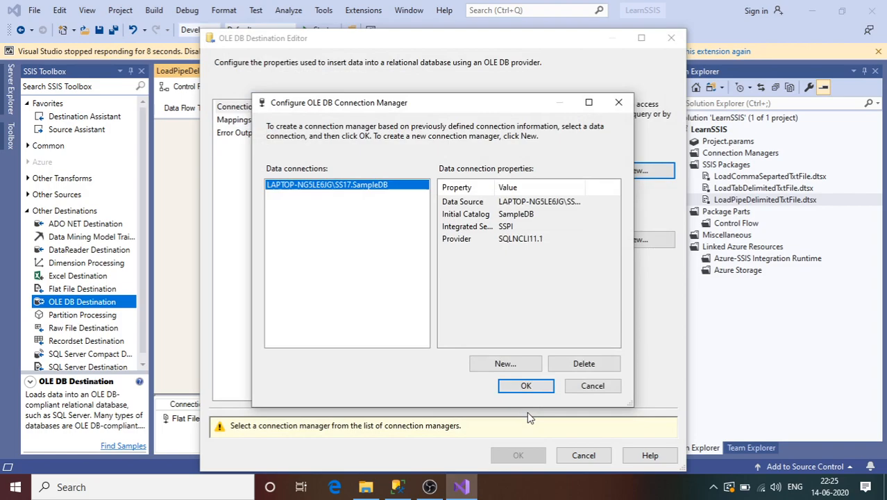
{"action": "left_click", "coordinate": [525, 386]}
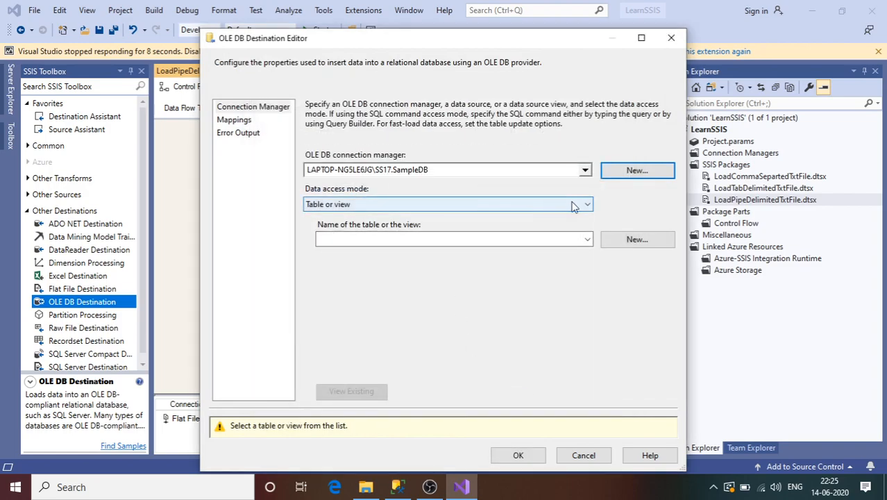
- Review the destination's available data access modes, keeping Table or view
{"action": "left_click", "coordinate": [585, 206]}
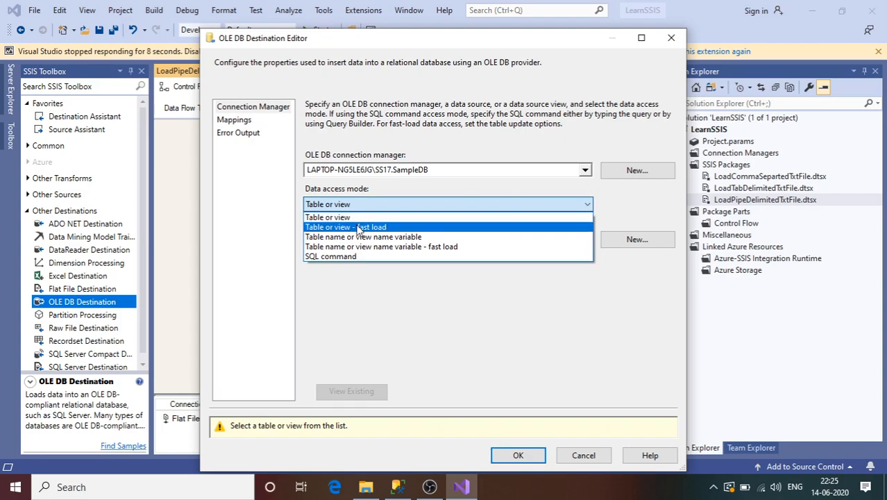
{"action": "left_click", "coordinate": [339, 218]}
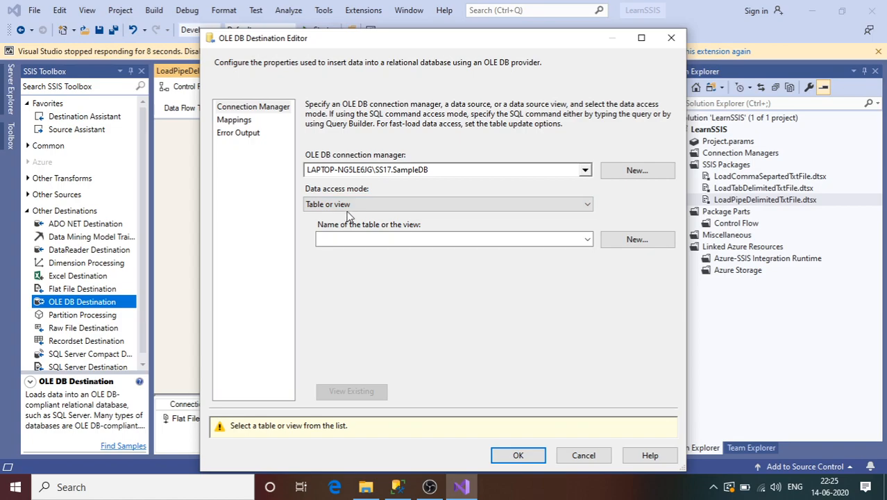
{"action": "left_click", "coordinate": [362, 204]}
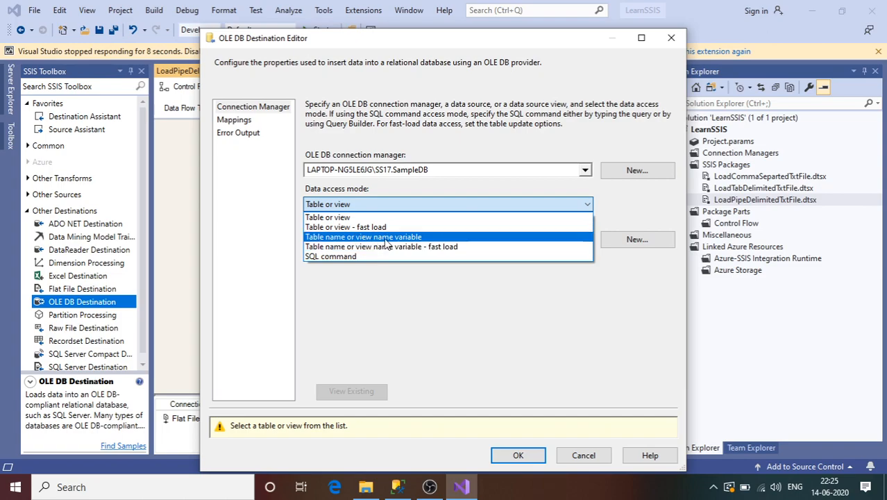
{"action": "left_click", "coordinate": [346, 217]}
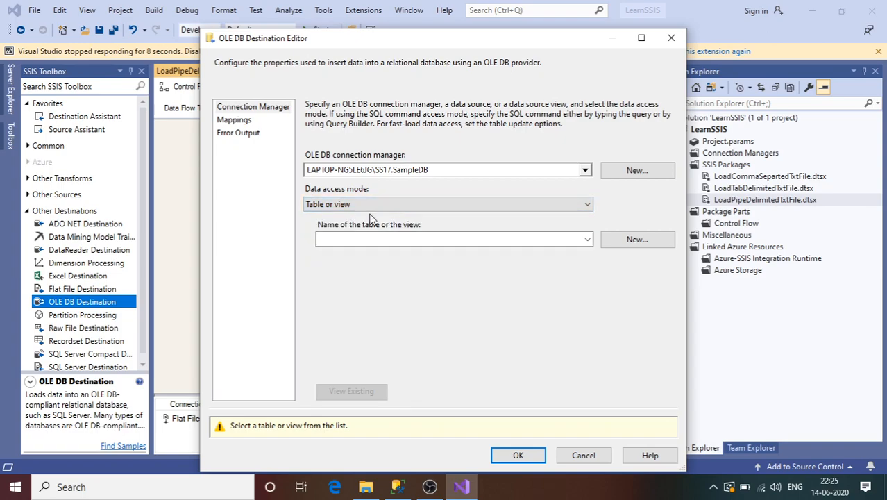
- Choose [dbo].[EMPDATA] as the destination table and preview its existing rows
{"action": "left_click", "coordinate": [585, 240]}
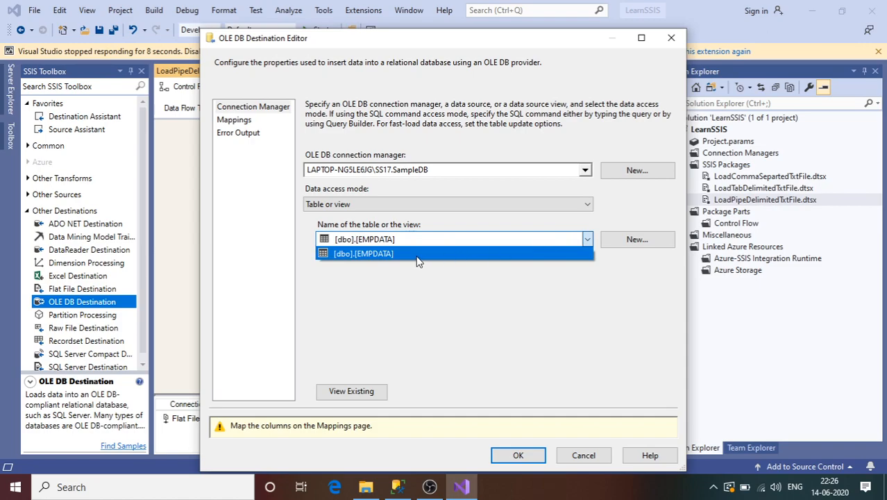
{"action": "left_click", "coordinate": [417, 255]}
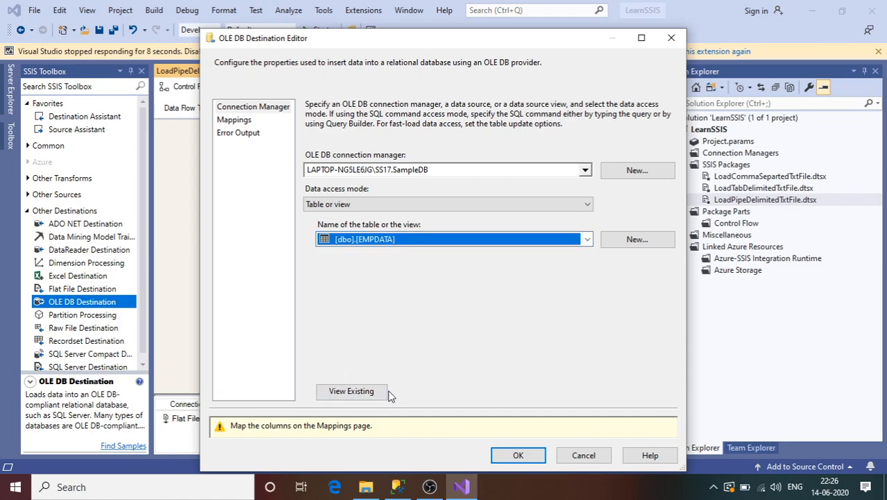
{"action": "left_click", "coordinate": [350, 397]}
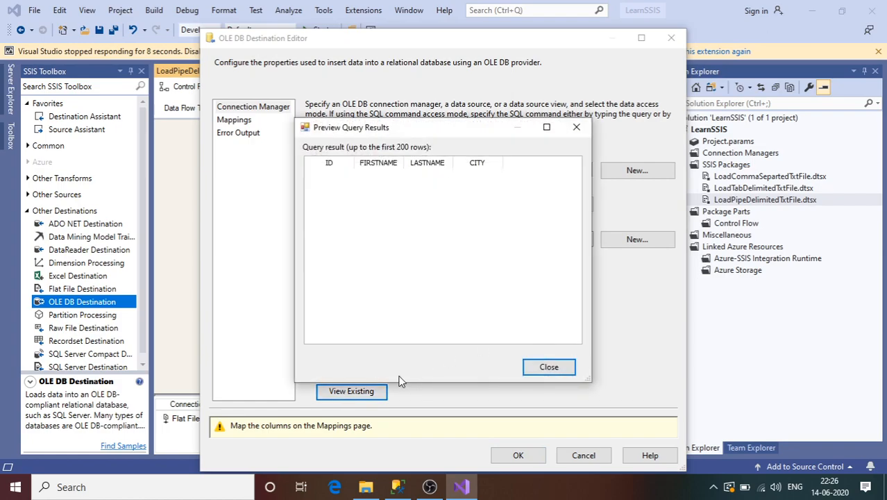
{"action": "left_click", "coordinate": [549, 367]}
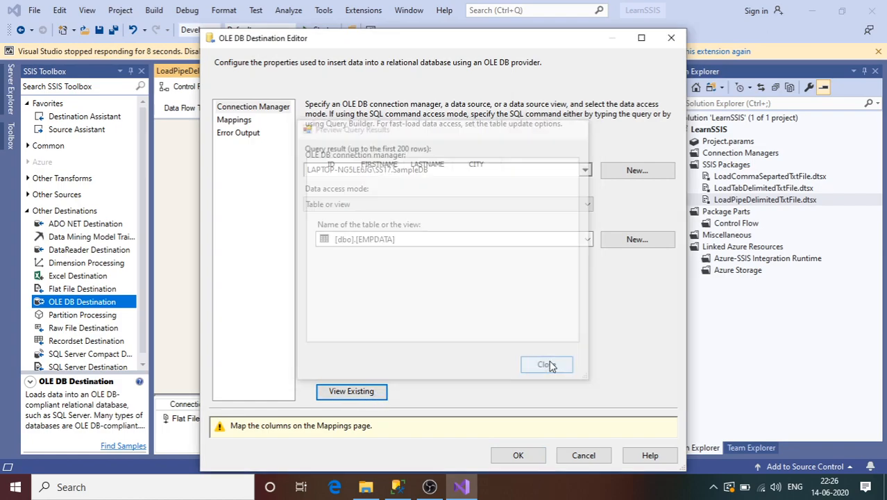
- Map the ID, FirstName, LastName and City input columns to the matching EMPDATA columns and accept the destination settings
{"action": "left_click", "coordinate": [235, 122]}
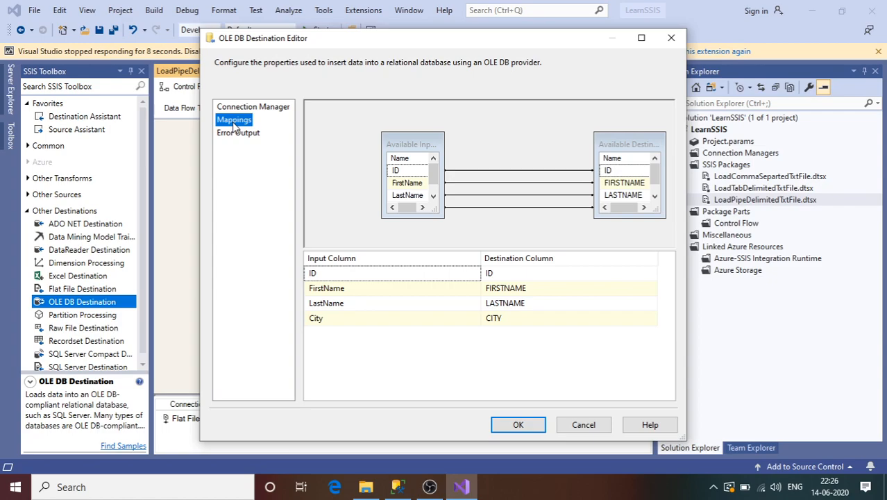
{"action": "left_click", "coordinate": [380, 293]}
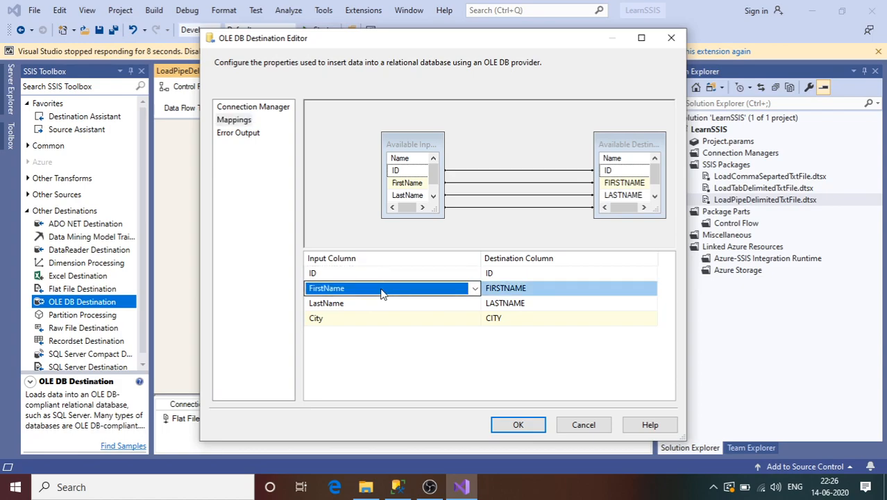
{"action": "left_click", "coordinate": [396, 363]}
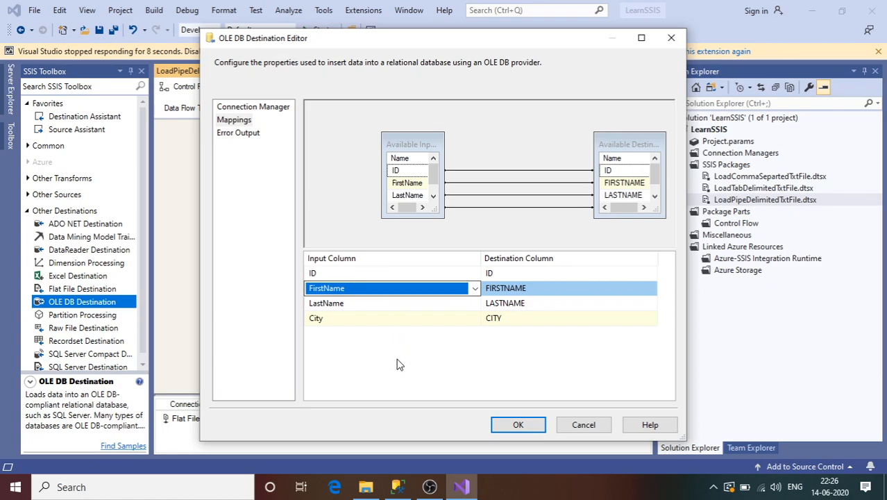
{"action": "left_click", "coordinate": [531, 428]}
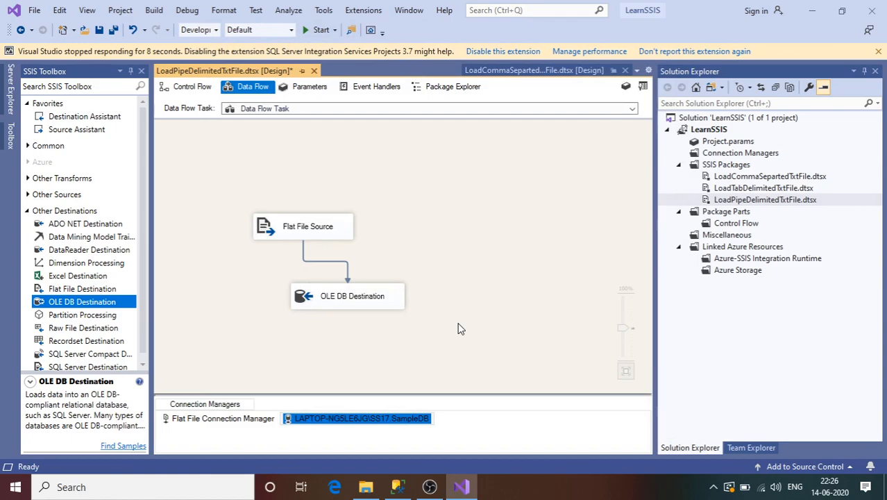
- Save the package and execute LoadPipeDelimitedTxtFile.dtsx
{"action": "key", "text": "ctrl+s"}
{"action": "left_click", "coordinate": [740, 199]}
{"action": "right_click", "coordinate": [740, 199]}
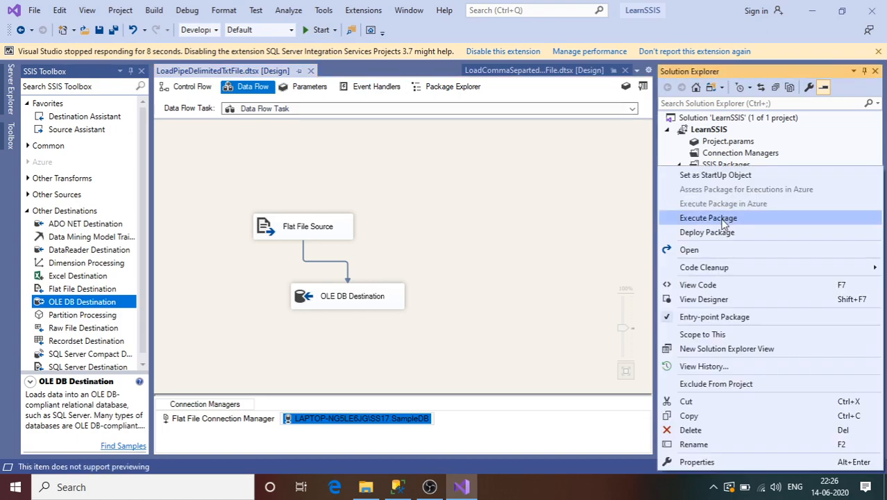
{"action": "left_click", "coordinate": [708, 218]}
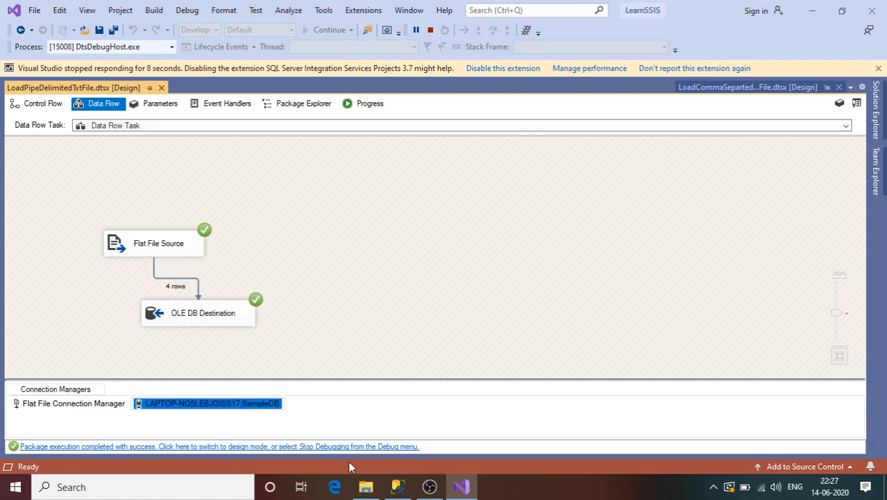
- Query all rows of [dbo].[EMPDATA] in SQL Server Management Studio and stop debugging the package in Visual Studio
{"action": "left_click", "coordinate": [398, 487]}
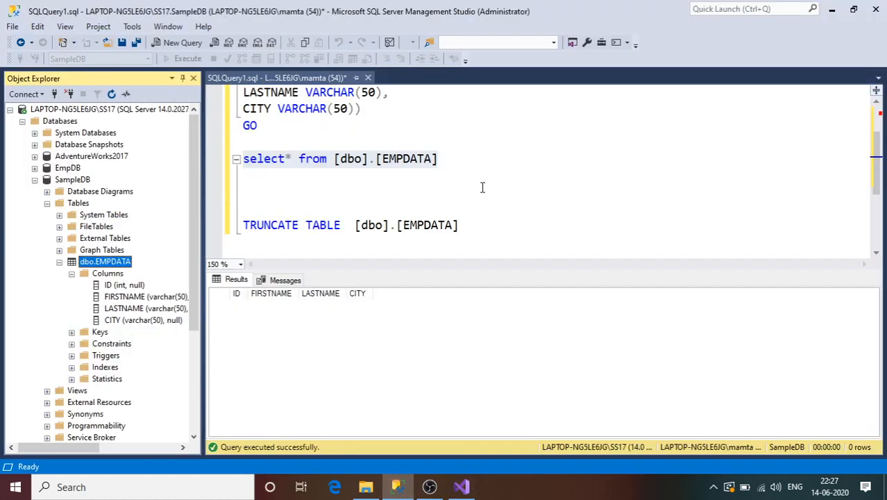
{"action": "left_click", "coordinate": [453, 157]}
{"action": "left_click_drag", "start_coordinate": [453, 157], "coordinate": [243, 160]}
{"action": "left_click", "coordinate": [186, 60]}
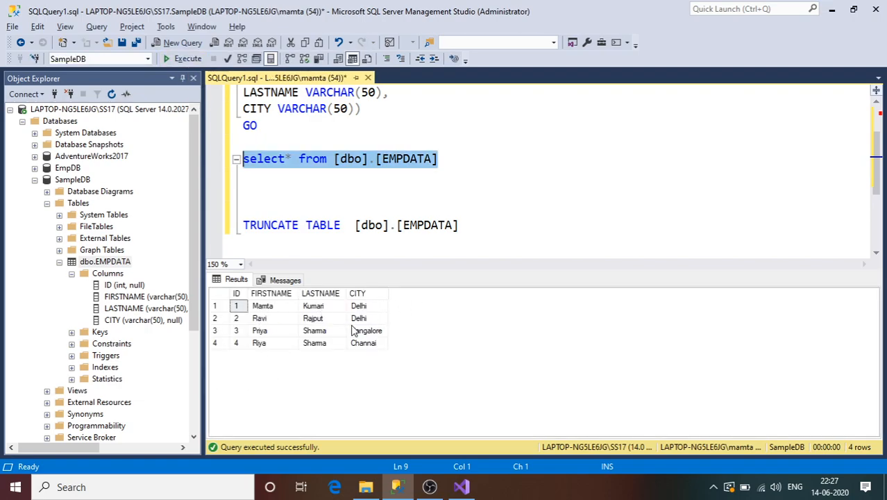
{"action": "key", "text": "alt+Tab"}
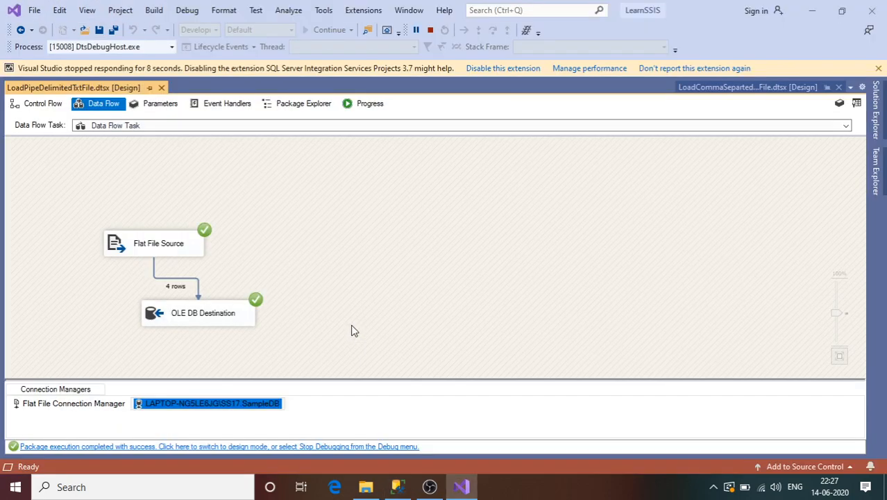
{"action": "left_click", "coordinate": [431, 30]}
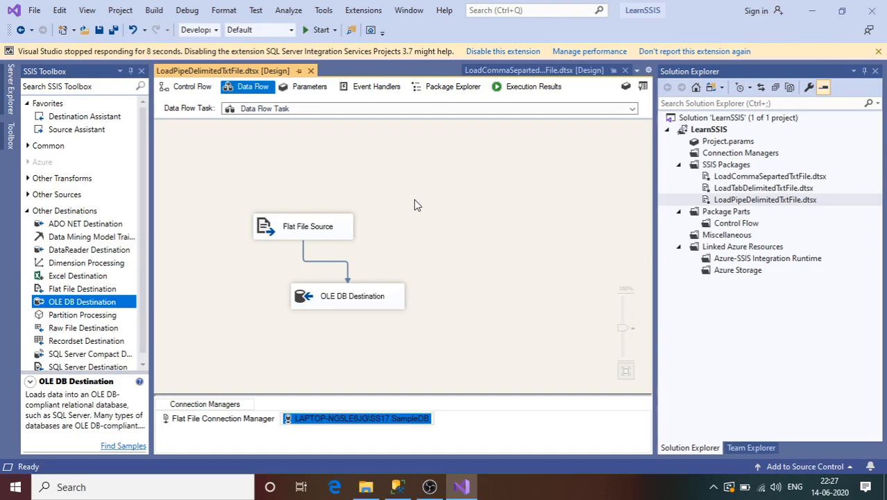
- Switch back to SQL Server Management Studio and rename the table in the CREATE TABLE statement to EMPDATA1
{"action": "key", "text": "alt+Tab"}
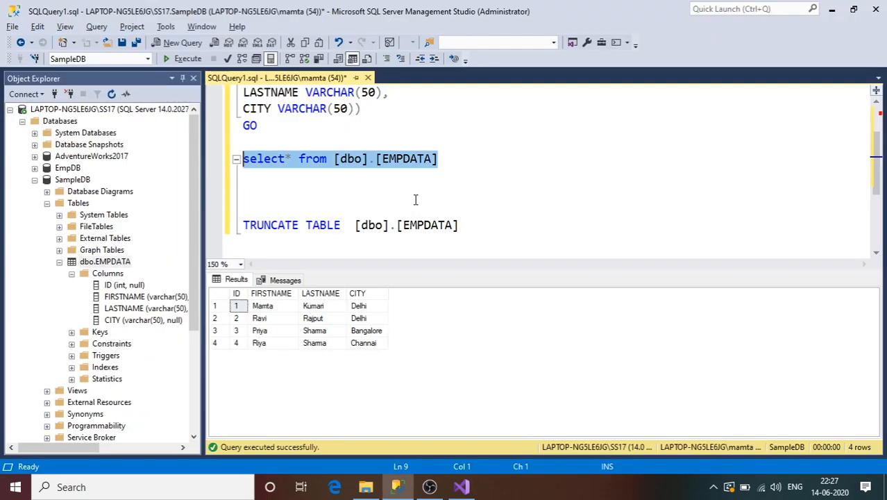
{"action": "left_click", "coordinate": [342, 182]}
{"action": "left_click_drag", "start_coordinate": [878, 156], "coordinate": [879, 131]}
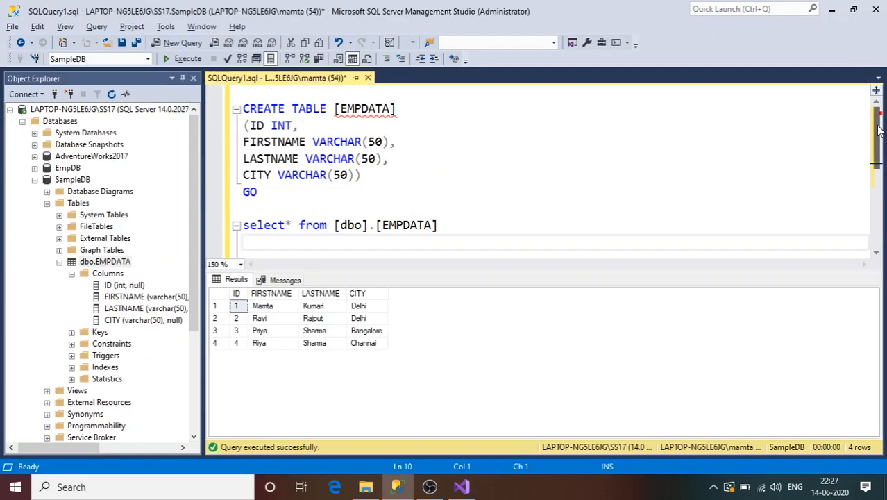
{"action": "left_click", "coordinate": [393, 109]}
{"action": "type", "text": "1"}
- Shorten the FIRSTNAME and LASTNAME column names in the CREATE TABLE statement to FNAME and LNAME
{"action": "left_click", "coordinate": [298, 142]}
{"action": "left_click_drag", "start_coordinate": [278, 142], "coordinate": [251, 142]}
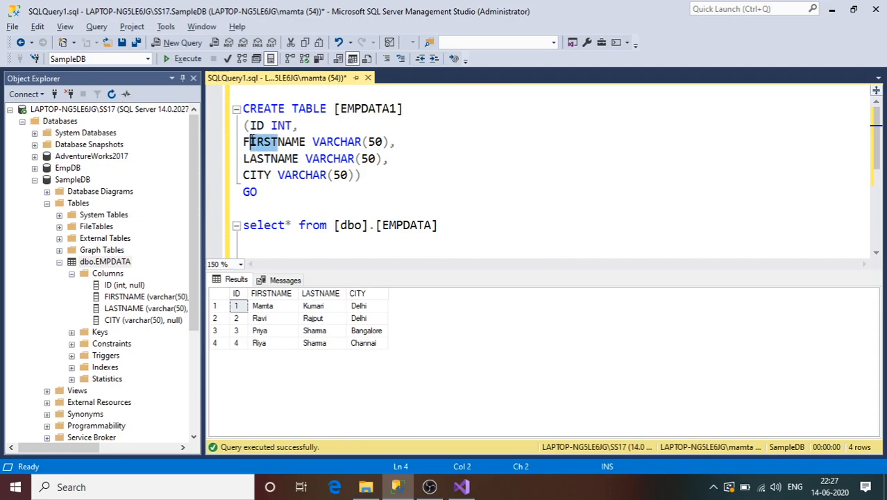
{"action": "key", "text": "BackSpace"}
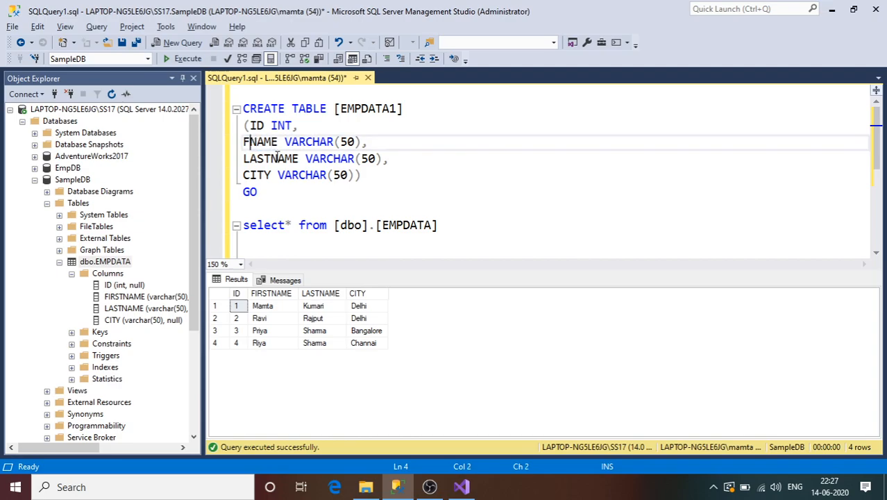
{"action": "left_click_drag", "start_coordinate": [271, 159], "coordinate": [245, 176]}
{"action": "key", "text": "BackSpace"}
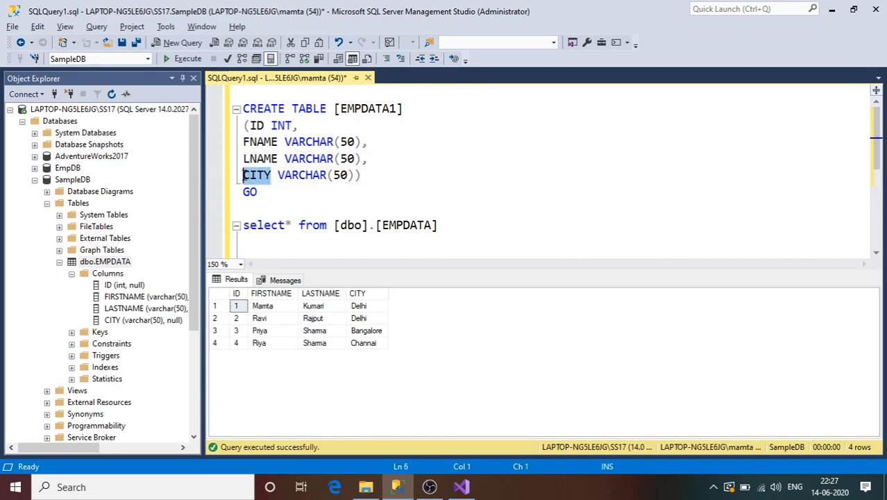
- Replace the CITY column name in the CREATE TABLE statement with [Address]
{"action": "type", "text": "Ad"}
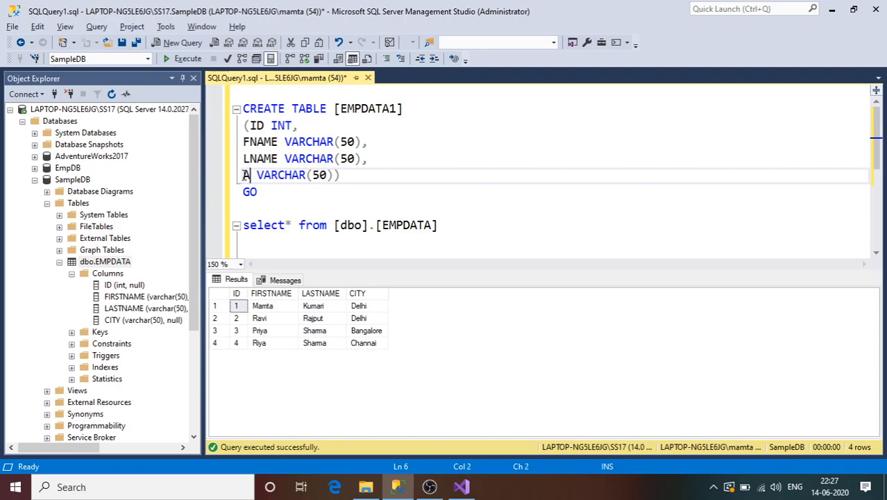
{"action": "type", "text": "dress"}
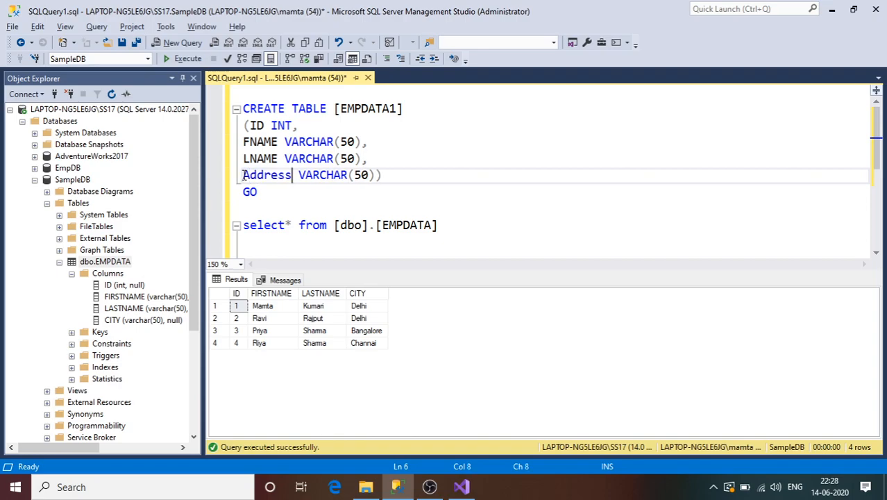
{"action": "type", "text": "]"}
{"action": "left_click", "coordinate": [244, 175]}
{"action": "type", "text": "["}
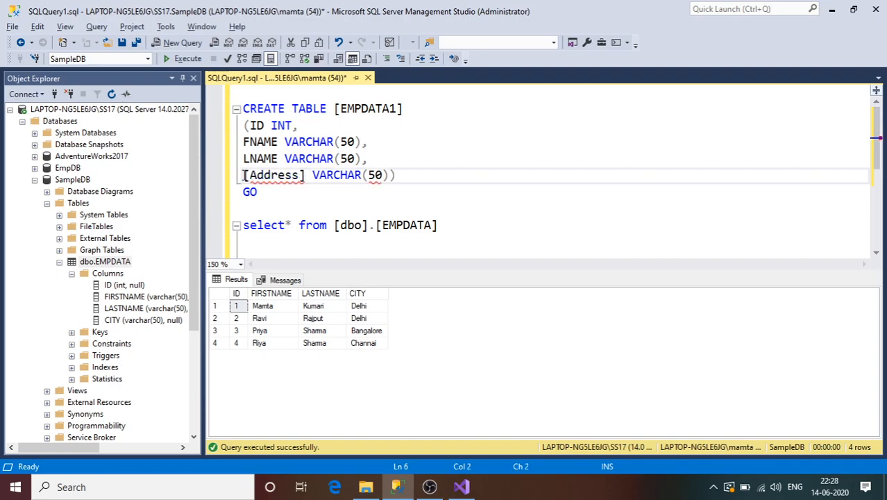
- Execute only the CREATE TABLE [EMPDATA1] statement, including its GO line, in SampleDB
{"action": "left_click_drag", "start_coordinate": [258, 192], "coordinate": [242, 109]}
{"action": "left_click", "coordinate": [186, 59]}
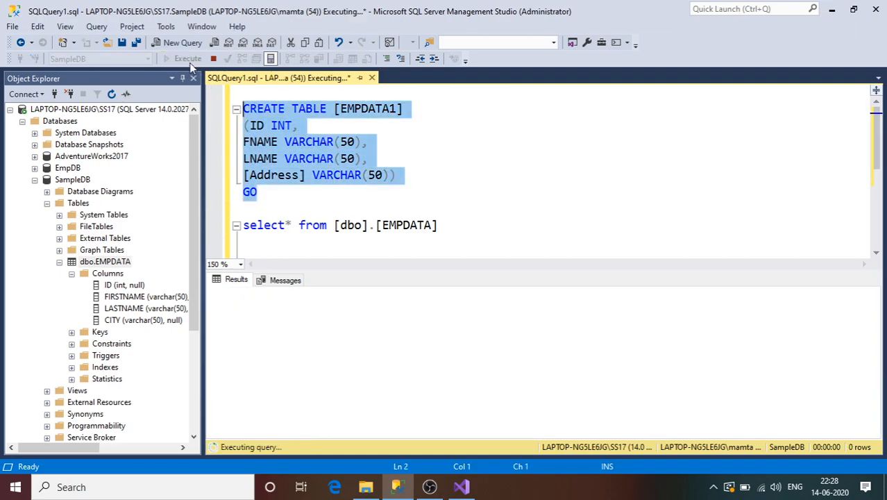
{"action": "left_click", "coordinate": [329, 206]}
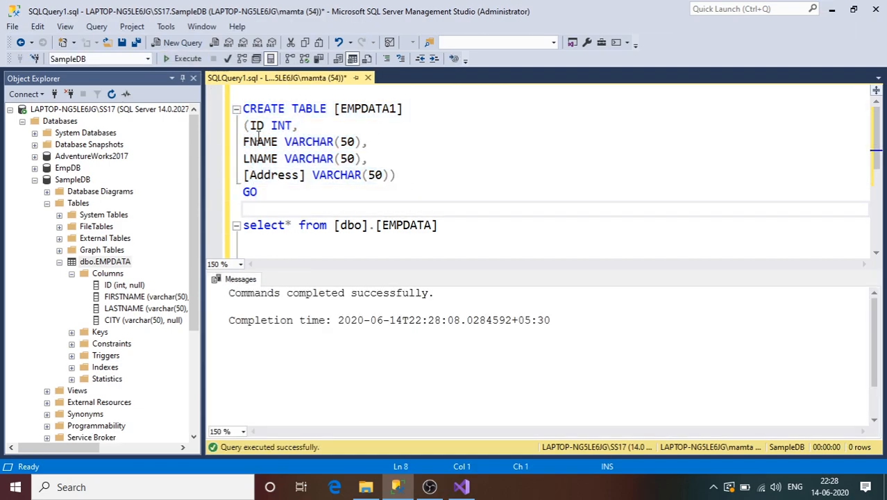
- In Visual Studio, set the OLE DB Destination's table to [dbo].[EMPDATA1] and preview its existing data
{"action": "mouse_move", "coordinate": [460, 491]}
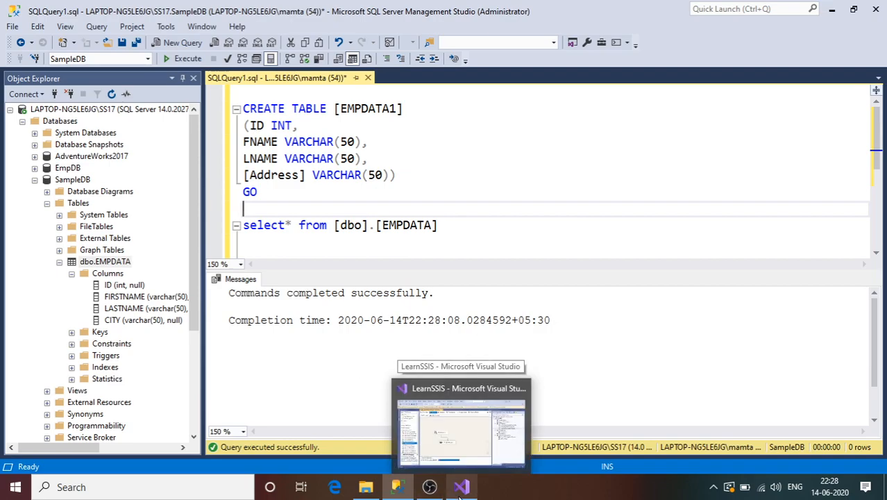
{"action": "left_click", "coordinate": [460, 489]}
{"action": "double_click", "coordinate": [373, 305]}
{"action": "left_click", "coordinate": [587, 240]}
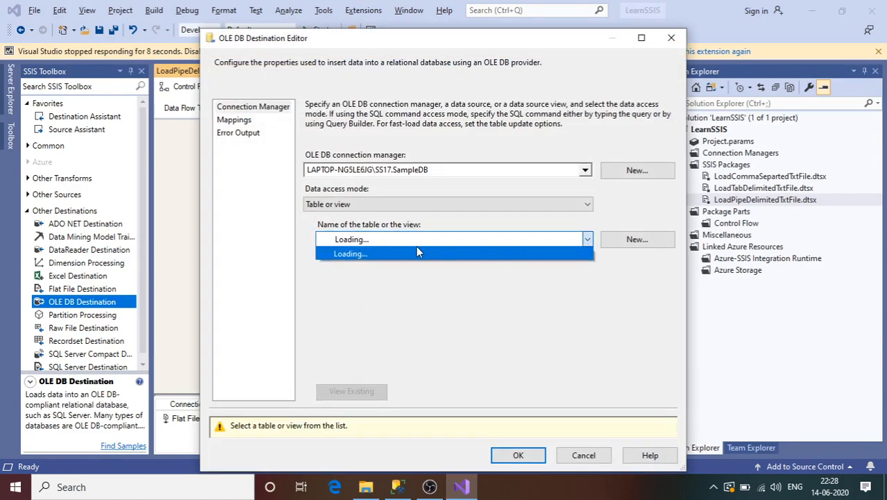
{"action": "left_click", "coordinate": [587, 243]}
{"action": "left_click", "coordinate": [588, 242]}
{"action": "left_click", "coordinate": [614, 290]}
{"action": "left_click", "coordinate": [587, 239]}
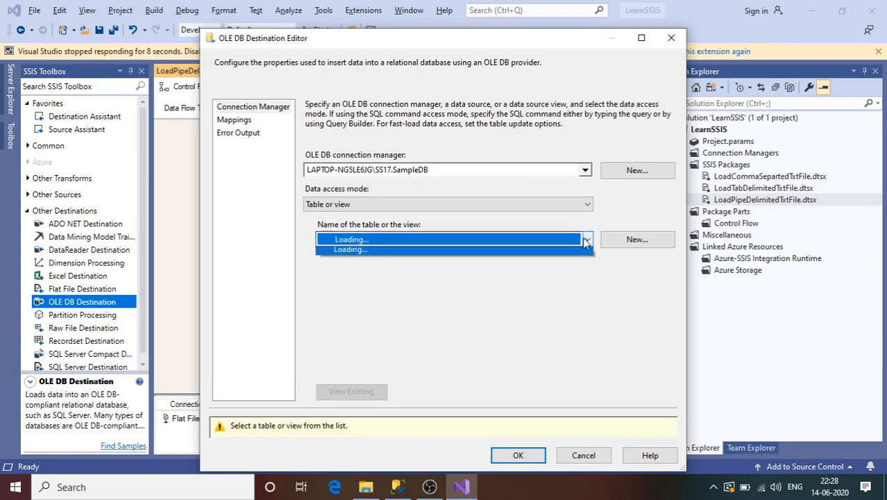
{"action": "left_click", "coordinate": [454, 265]}
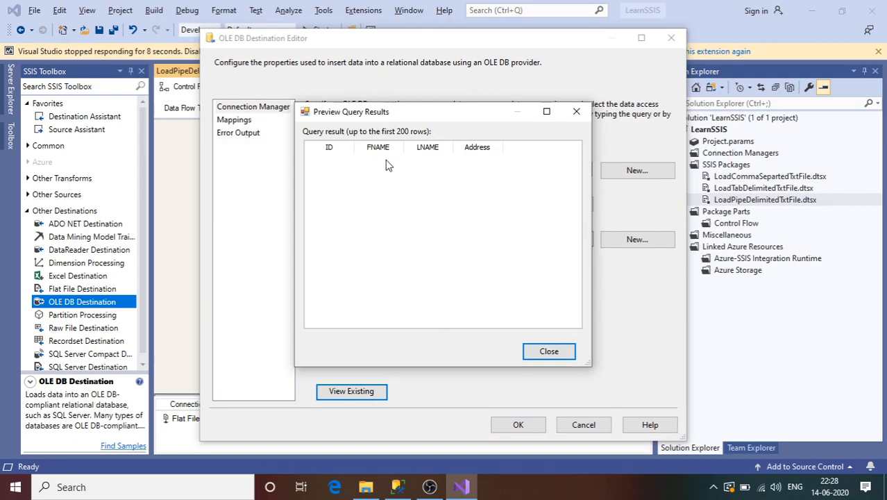
{"action": "left_click", "coordinate": [548, 352]}
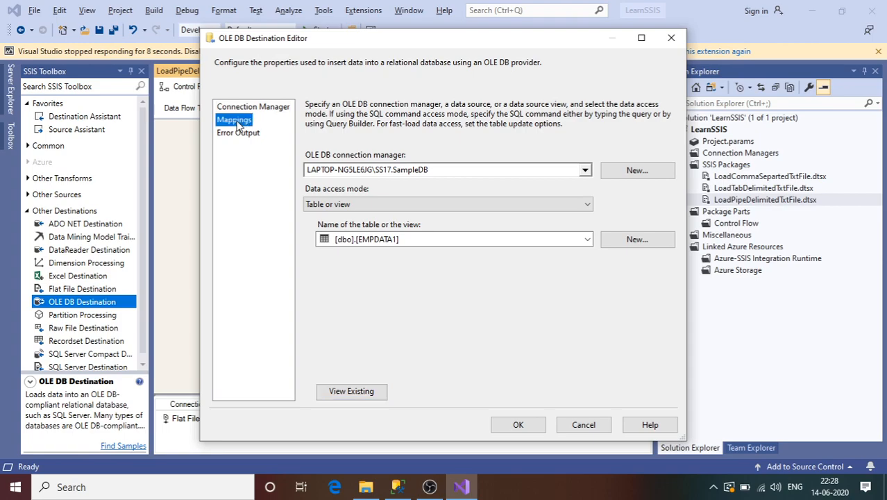
- Map FirstName to FNAME, LastName to LNAME and City to Address in the destination mappings, and accept the settings
{"action": "left_click", "coordinate": [237, 121]}
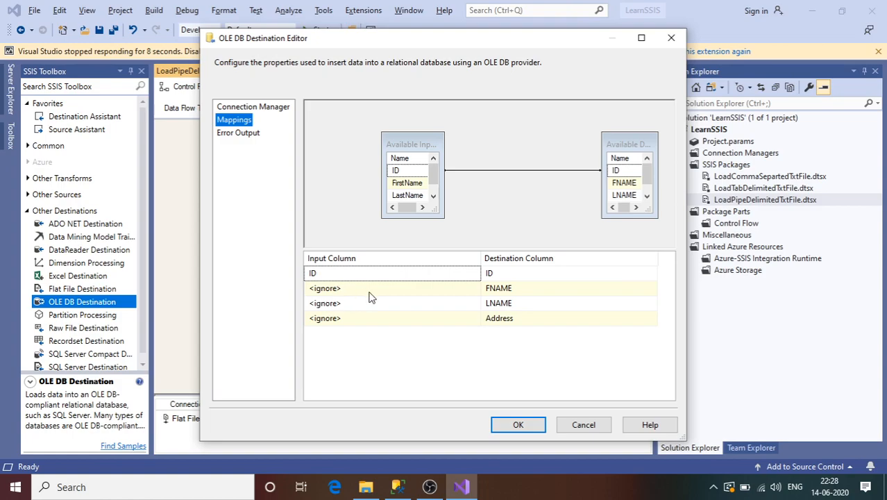
{"action": "left_click", "coordinate": [391, 302]}
{"action": "left_click", "coordinate": [382, 290]}
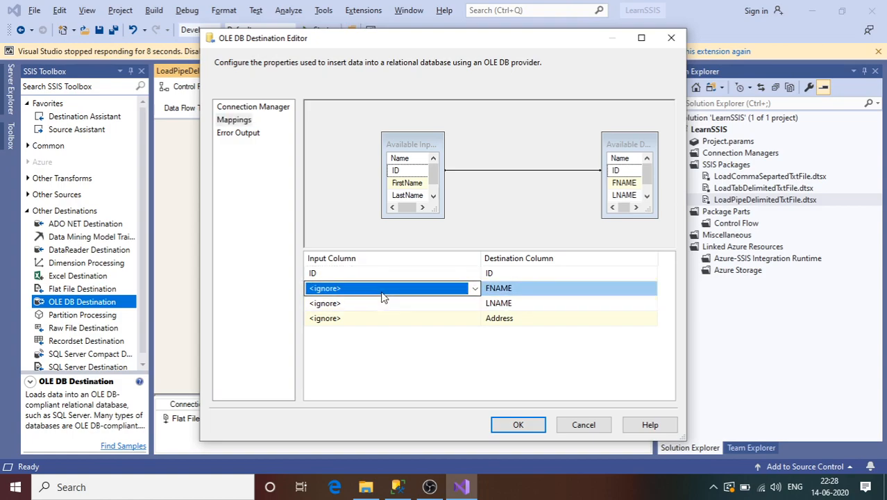
{"action": "left_click", "coordinate": [472, 290]}
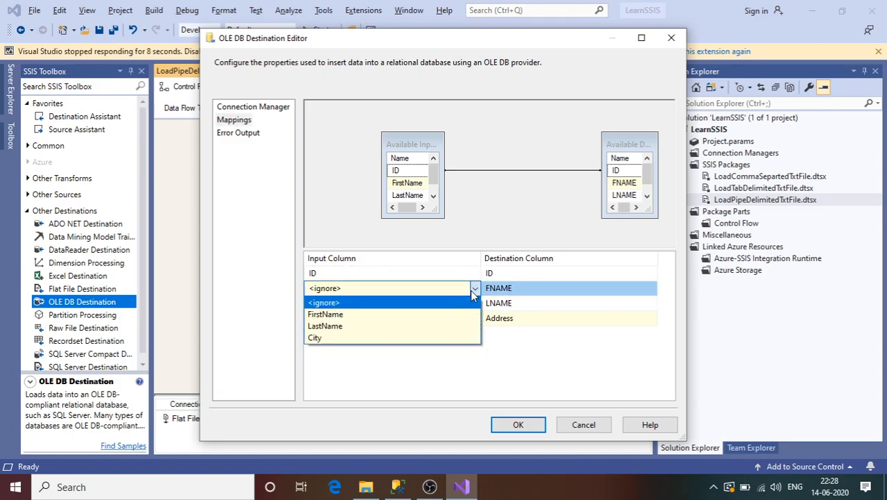
{"action": "left_click", "coordinate": [372, 316]}
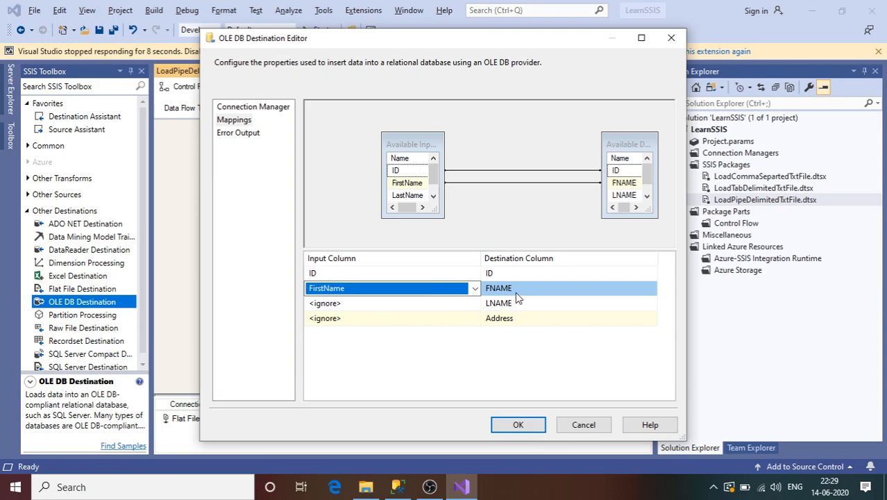
{"action": "left_click", "coordinate": [464, 302]}
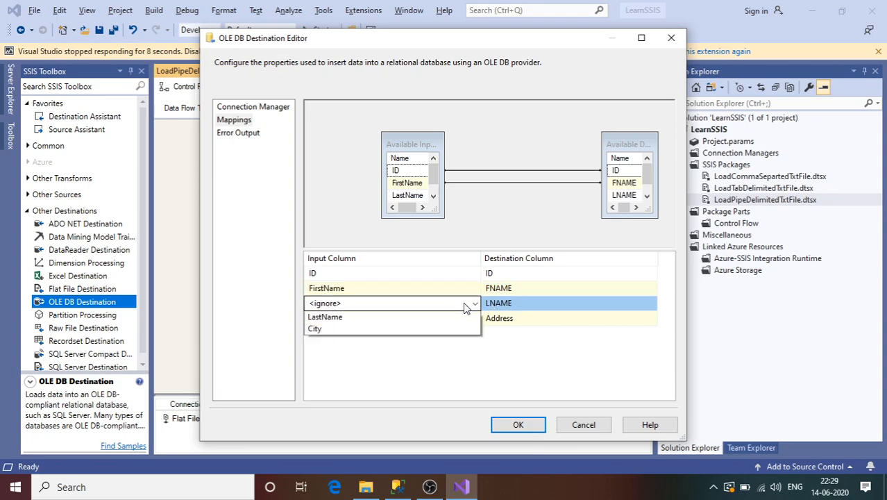
{"action": "left_click", "coordinate": [381, 330]}
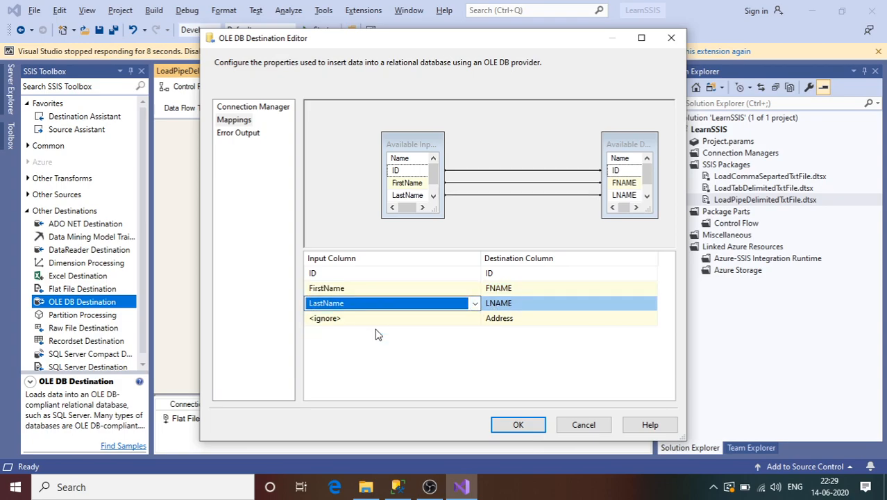
{"action": "left_click", "coordinate": [467, 317]}
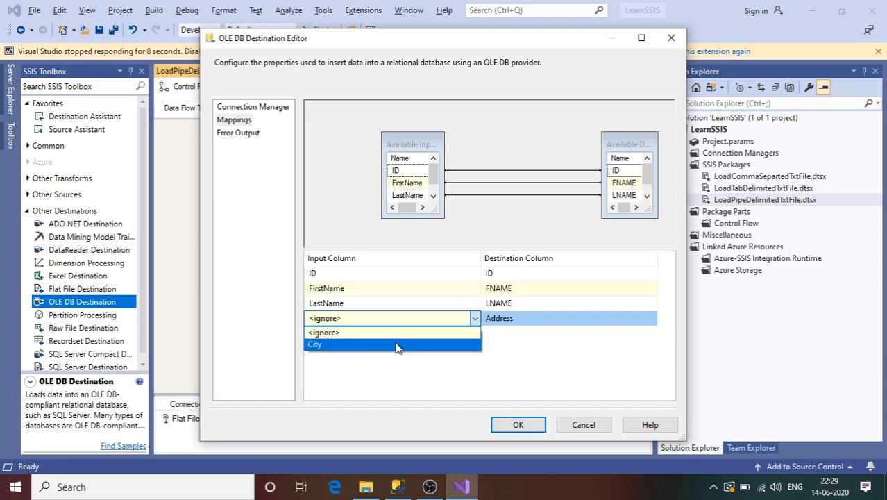
{"action": "left_click", "coordinate": [396, 346]}
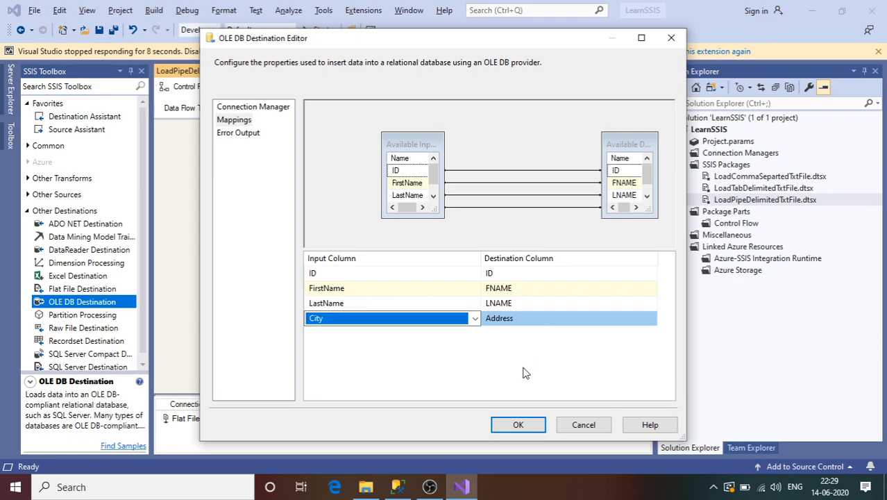
{"action": "left_click", "coordinate": [520, 425]}
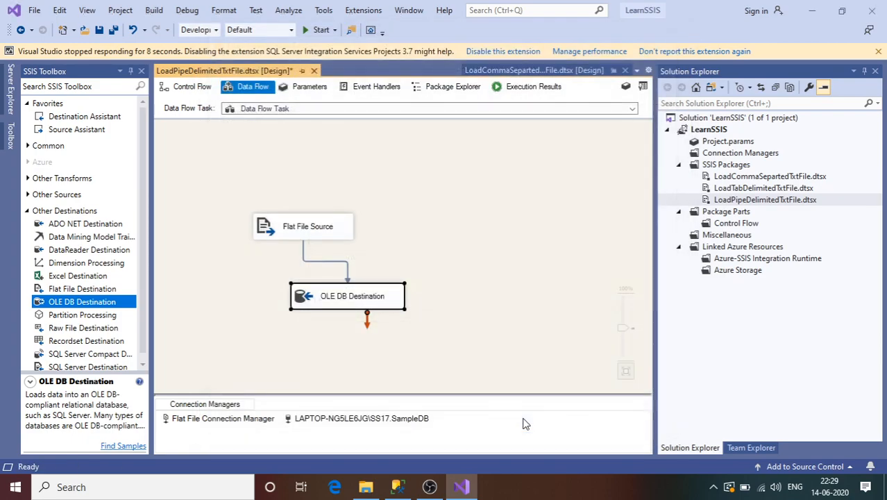
- Save the remapped package and run it in debug mode
{"action": "key", "text": "ctrl+s"}
{"action": "left_click", "coordinate": [316, 30]}
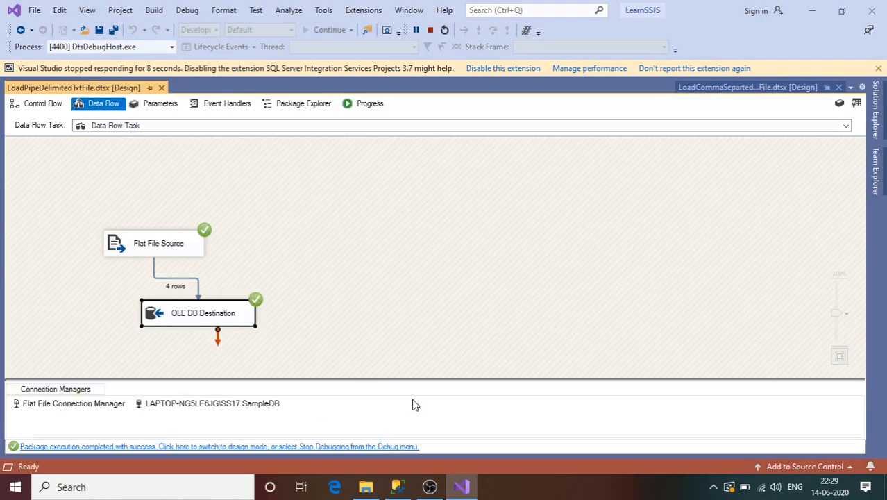
- Query all rows of [dbo].[EMPDATA1] in SQL Server Management Studio and stop the package's debug run in Visual Studio
{"action": "left_click", "coordinate": [397, 486]}
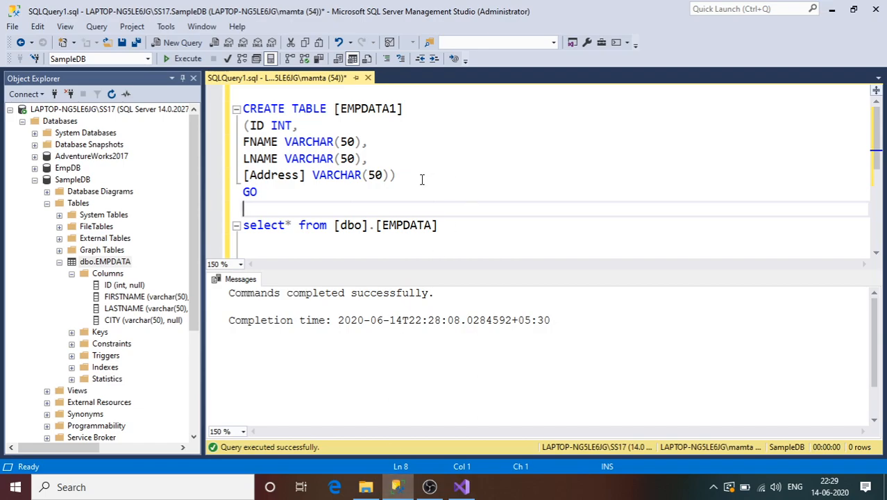
{"action": "left_click", "coordinate": [433, 223]}
{"action": "type", "text": "1"}
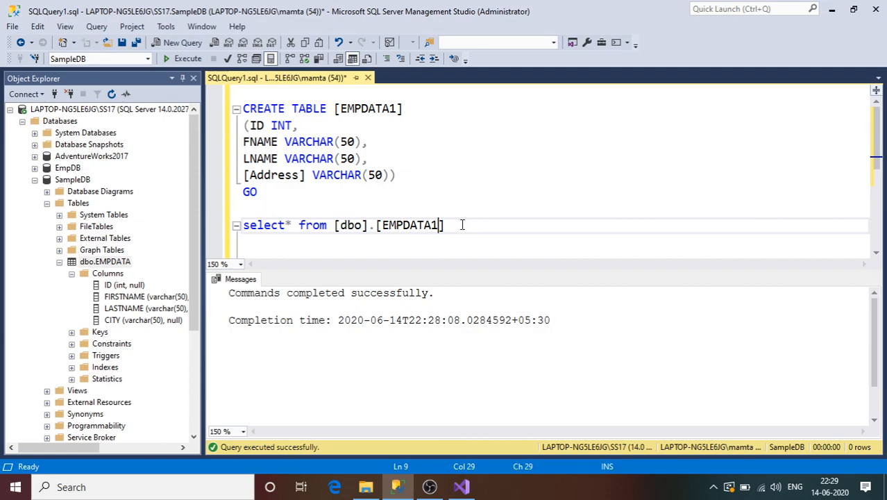
{"action": "left_click_drag", "start_coordinate": [461, 225], "coordinate": [242, 225]}
{"action": "left_click", "coordinate": [184, 61]}
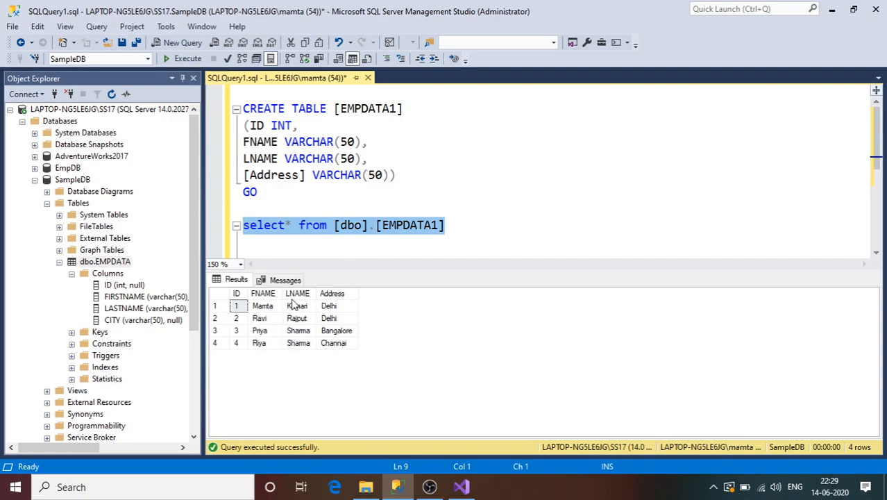
{"action": "key", "text": "alt+Tab"}
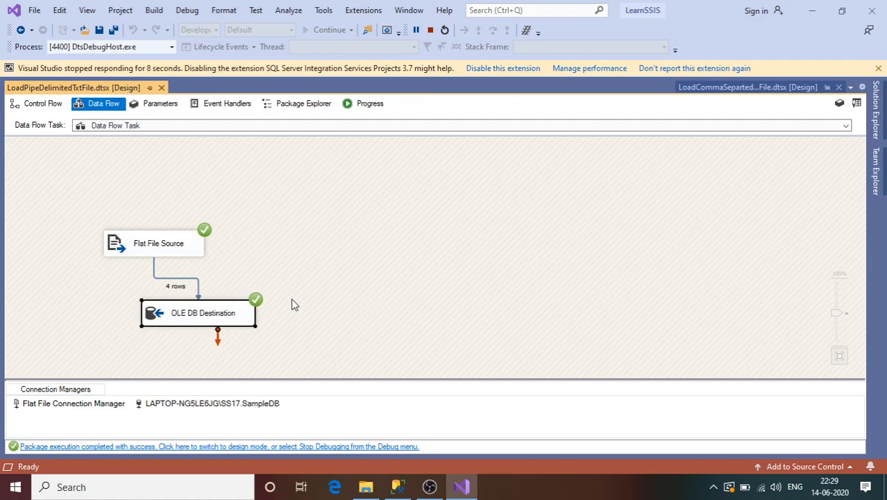
{"action": "left_click", "coordinate": [430, 31]}
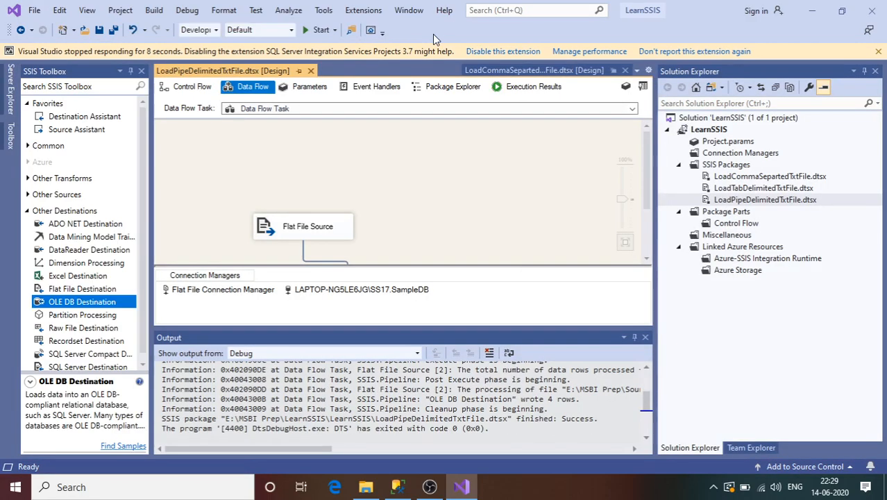